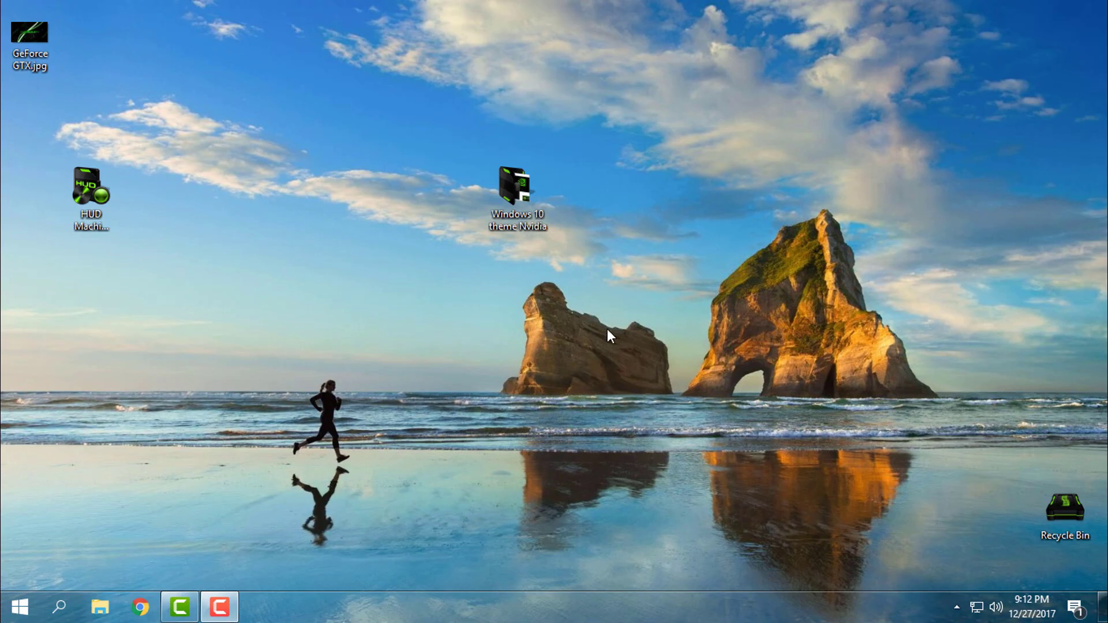
Select the Windows 10 theme Nvidia folder and the HUD Machine iPack.exe file on the desktop
click(540, 215)
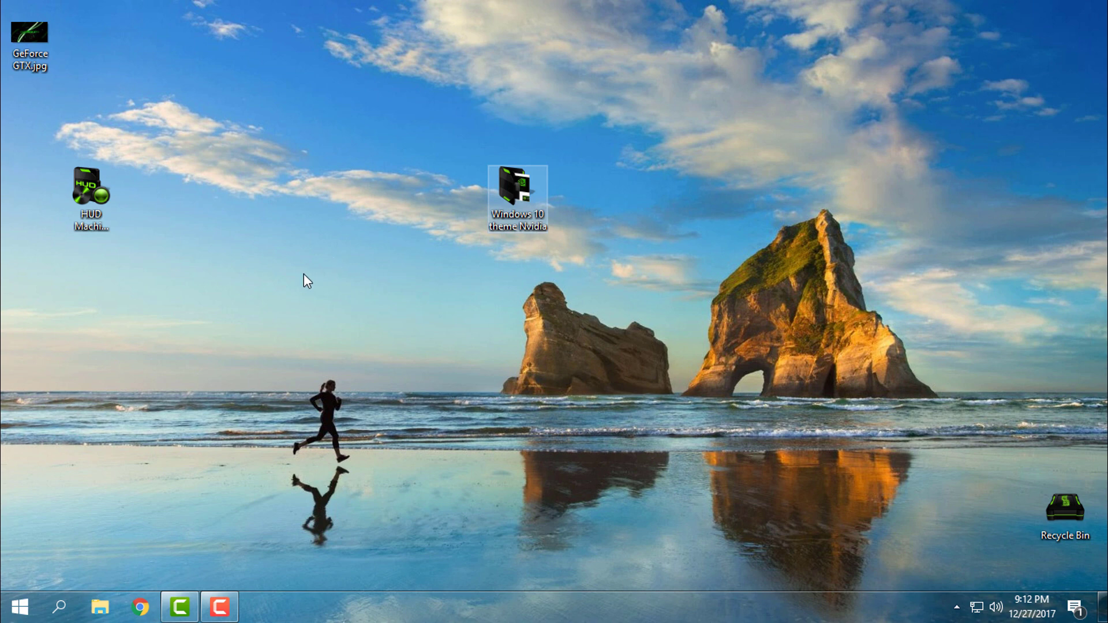
click(91, 194)
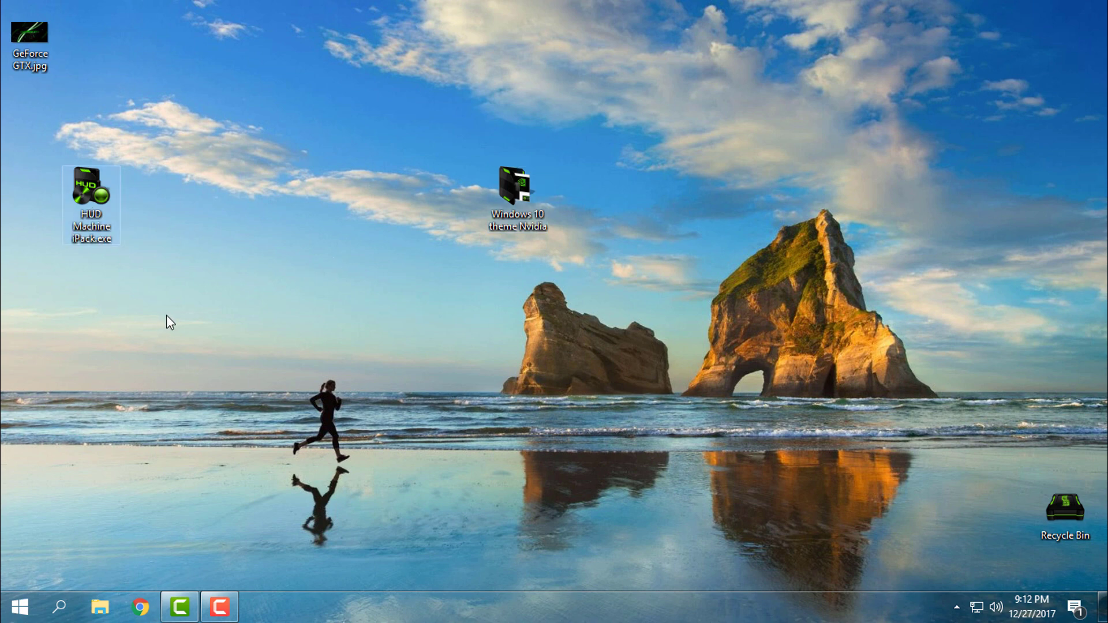
Open File Explorer at This PC in a restored, smaller window
click(100, 606)
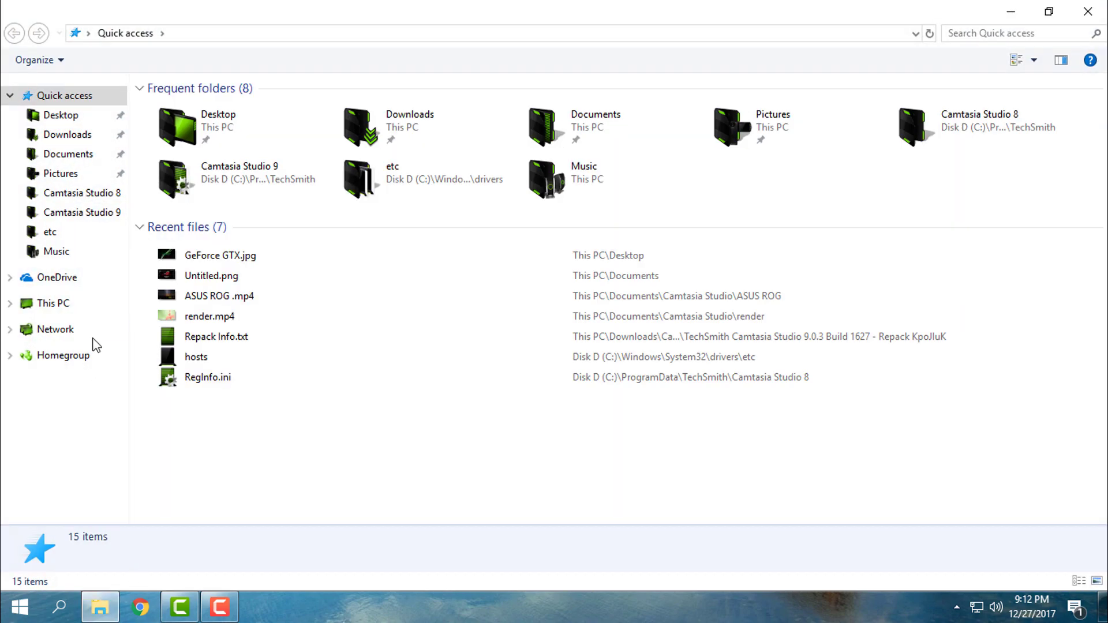
click(93, 308)
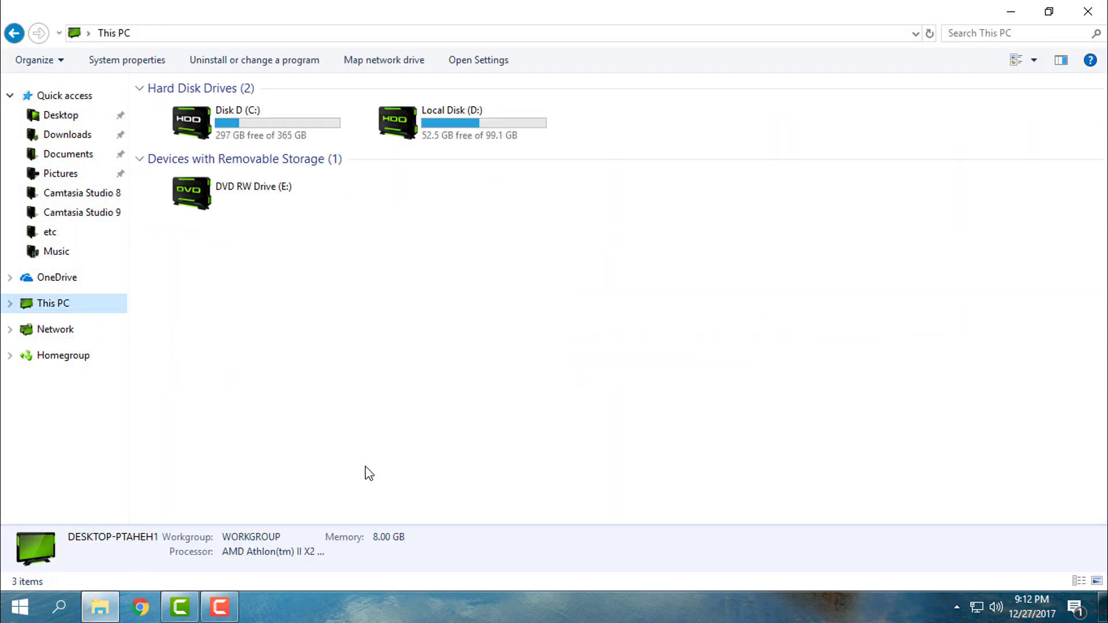
double_click(390, 7)
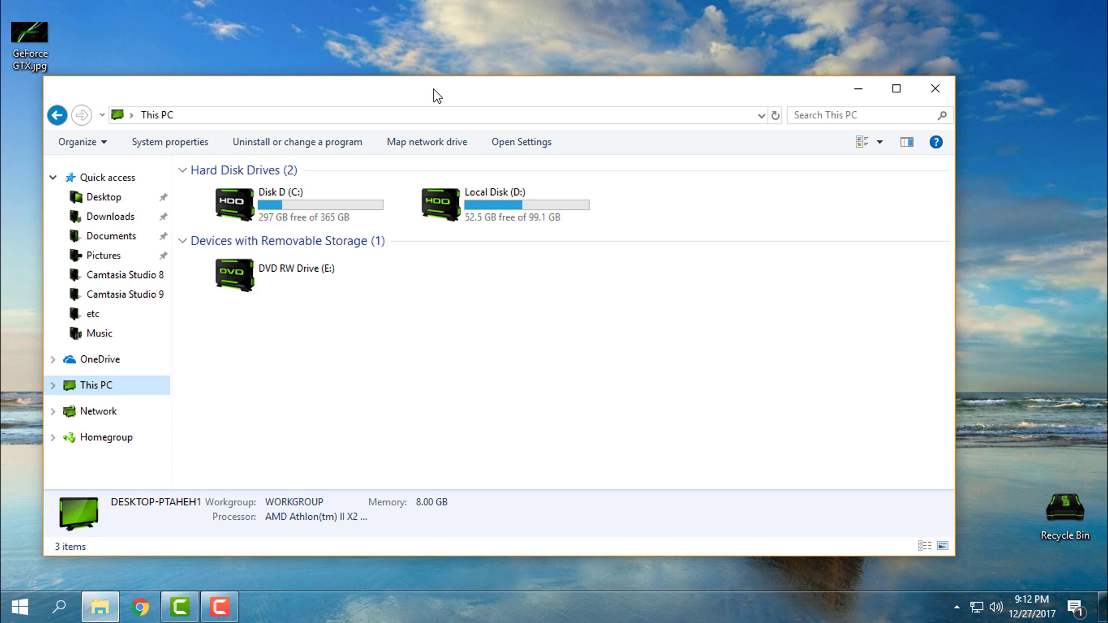
Switch This PC to Large icons and select drives C:, D: and E: in turn
click(295, 209)
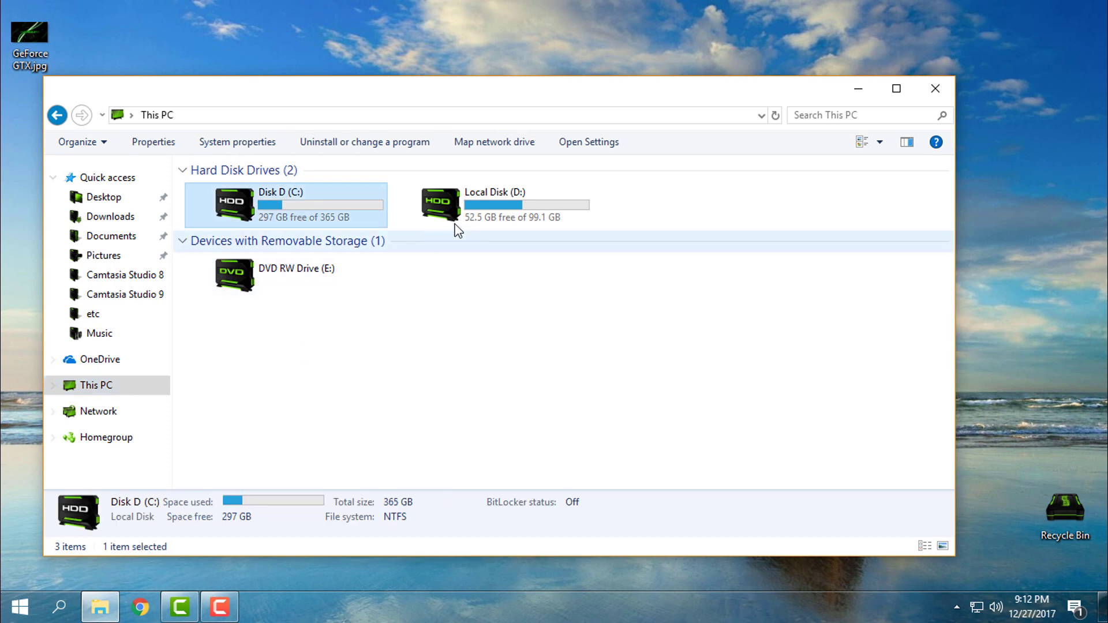
click(880, 142)
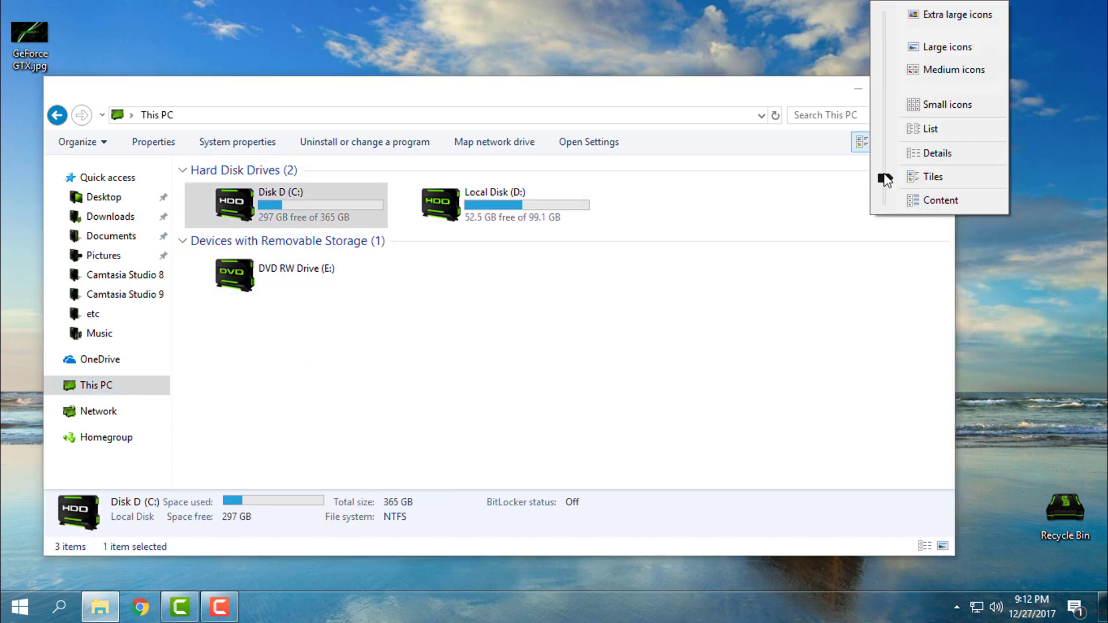
drag(885, 179, 889, 46)
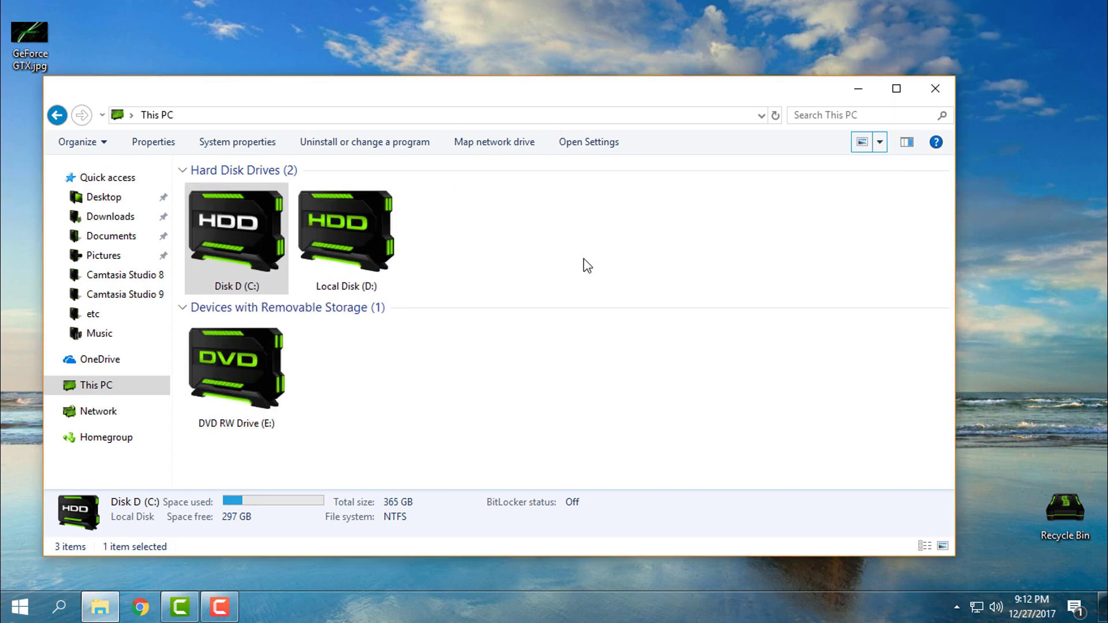
click(320, 230)
click(251, 351)
click(247, 243)
click(350, 250)
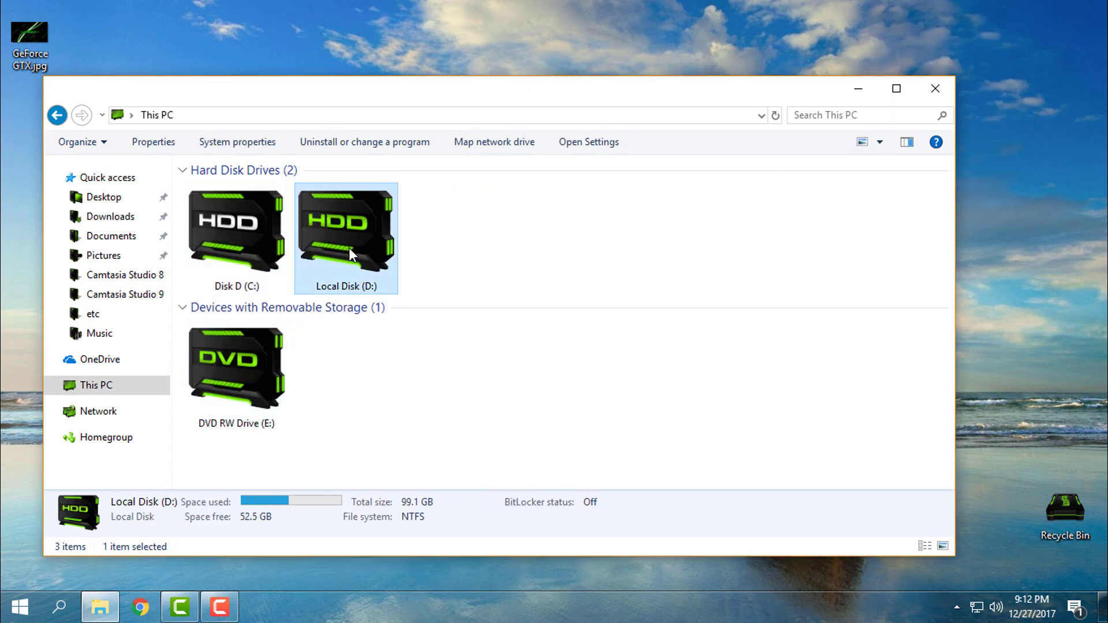
Move the theme folder and HUD Machine icons into the left desktop column, then close the GeForce GTX image
click(935, 89)
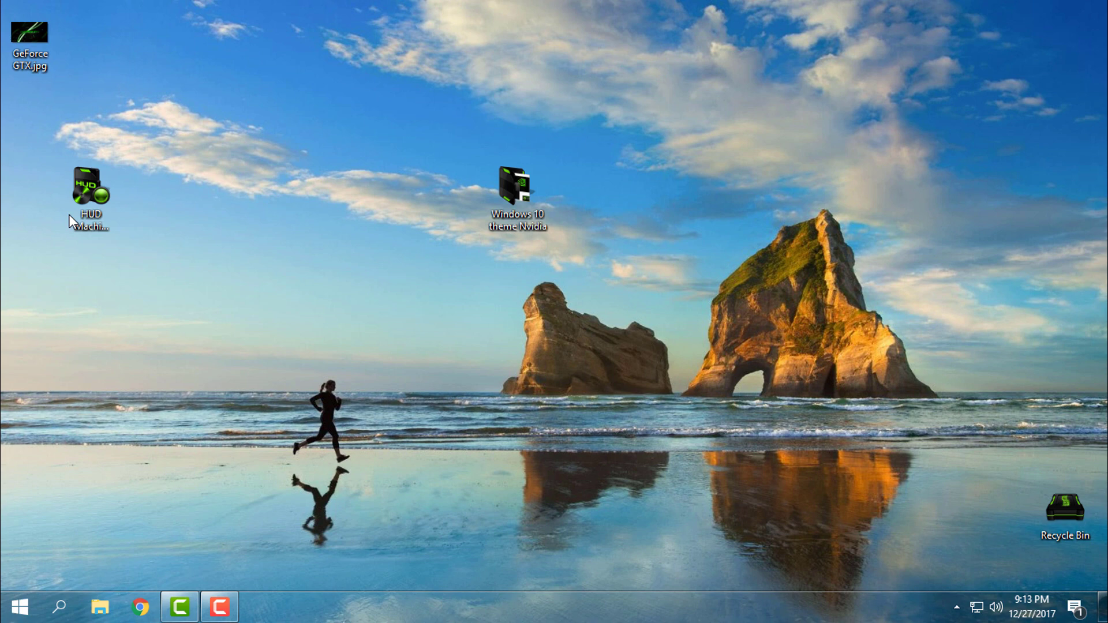
drag(514, 190, 32, 199)
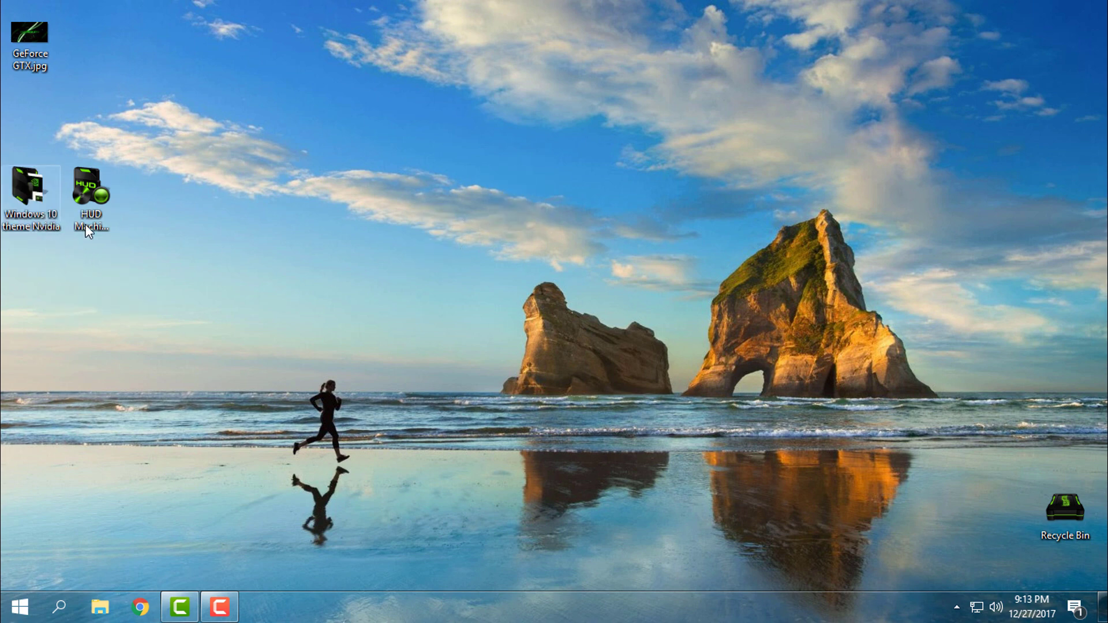
drag(86, 231, 34, 147)
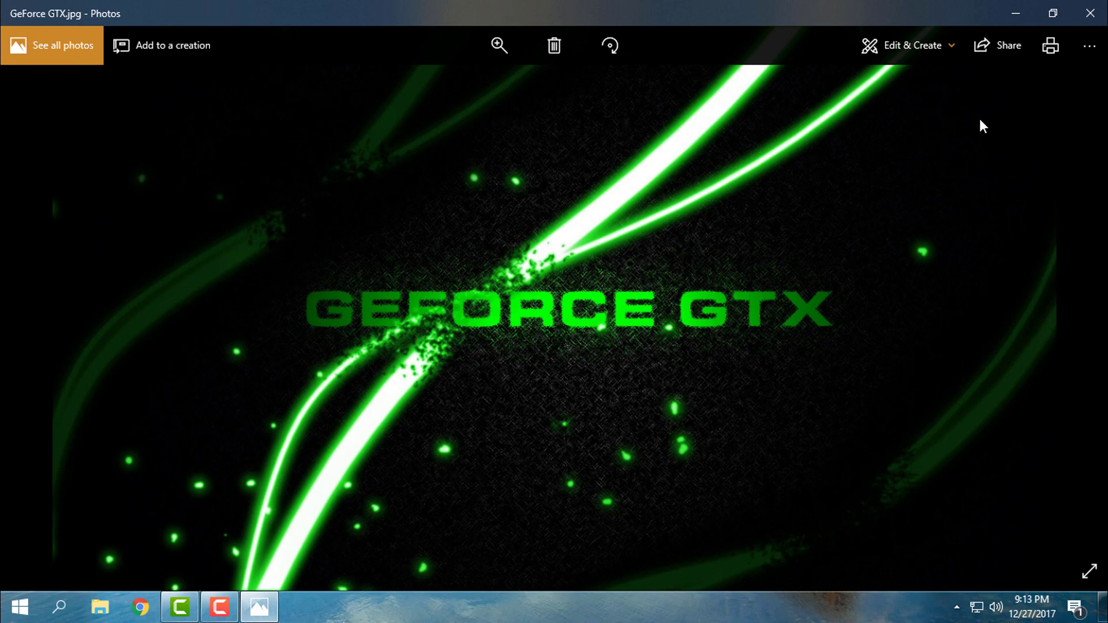
click(1085, 18)
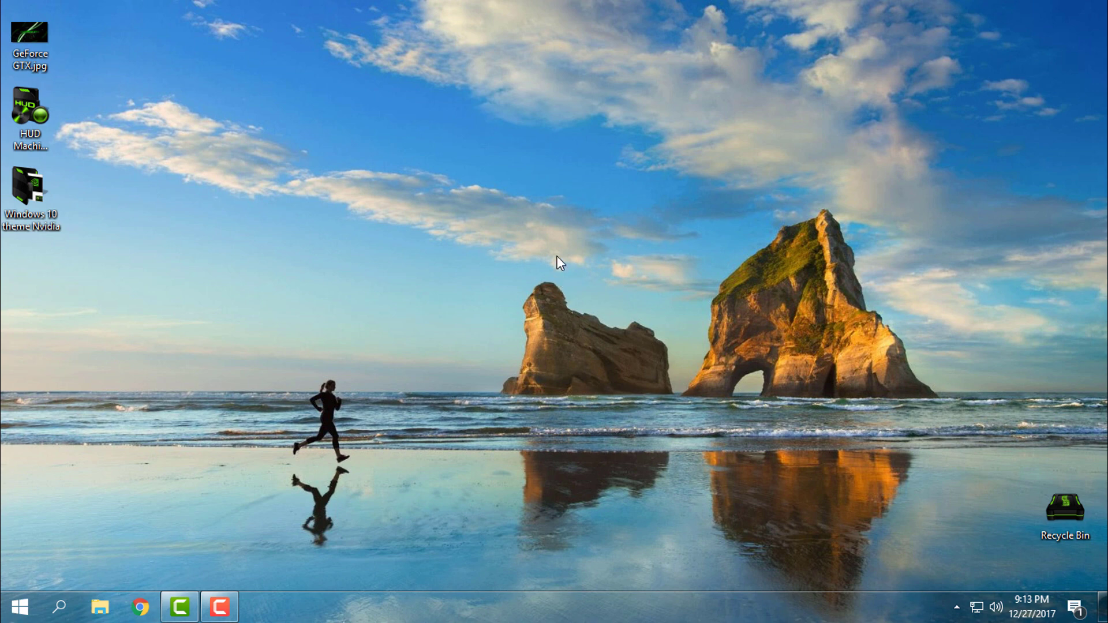
Copy both the Nvidia folder and Nvidia.theme from the Windows 10 theme Nvidia folder, then close it
double_click(35, 196)
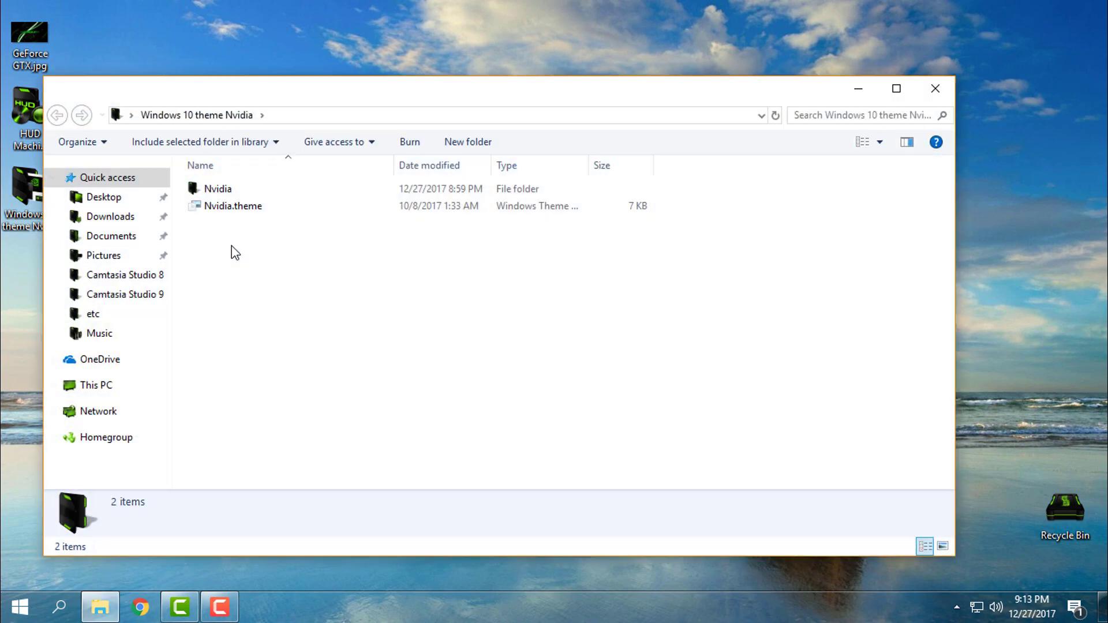
drag(260, 243, 337, 188)
right_click(334, 186)
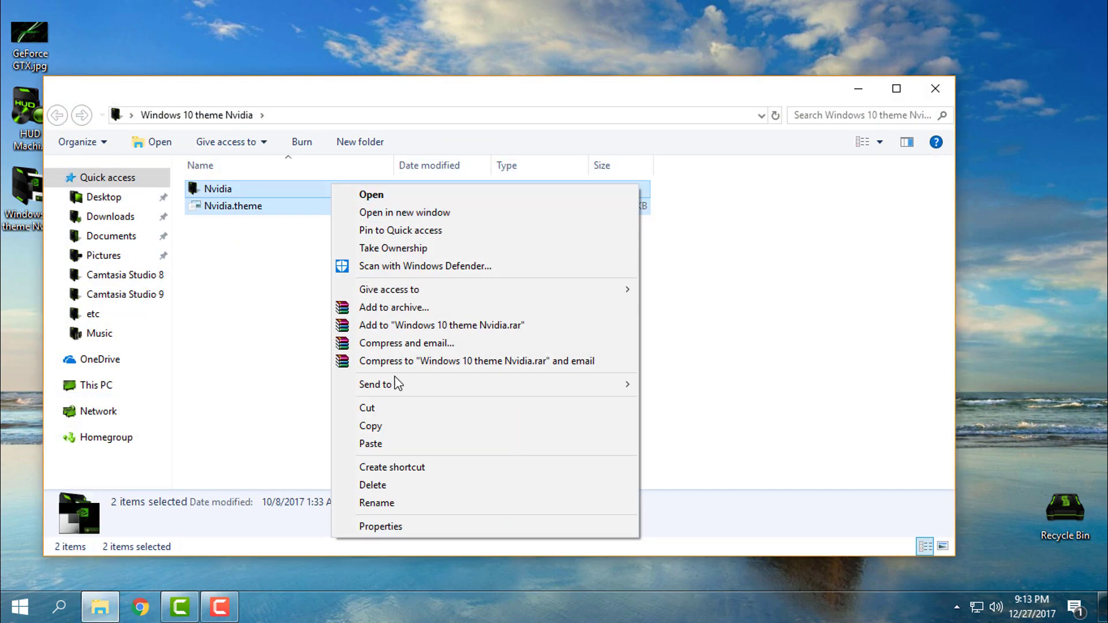
click(383, 428)
click(935, 88)
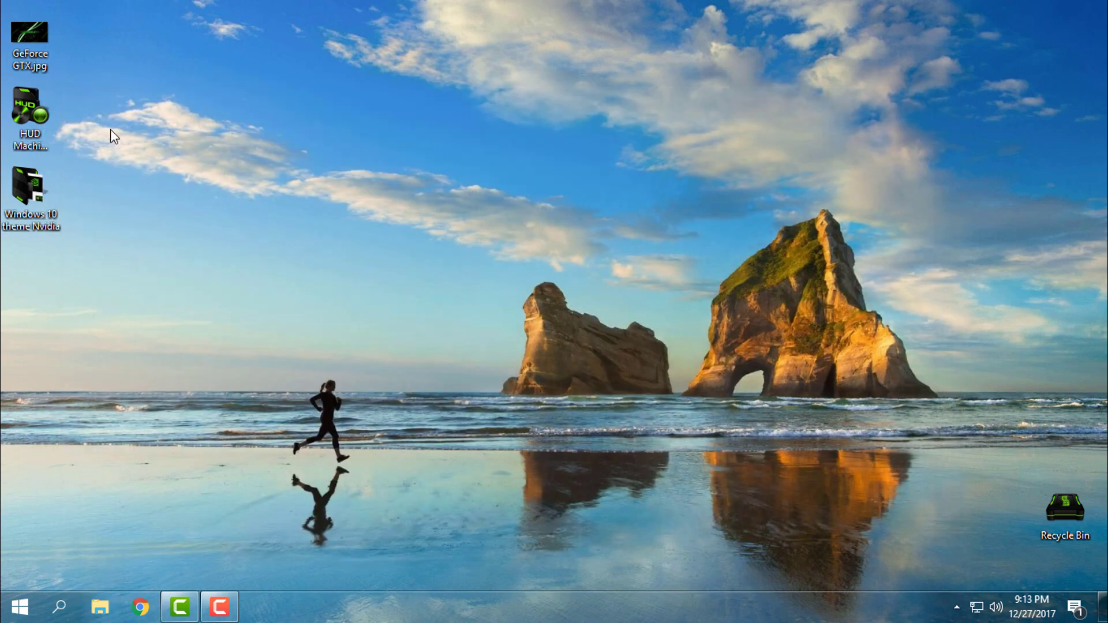
right_click(110, 164)
click(136, 236)
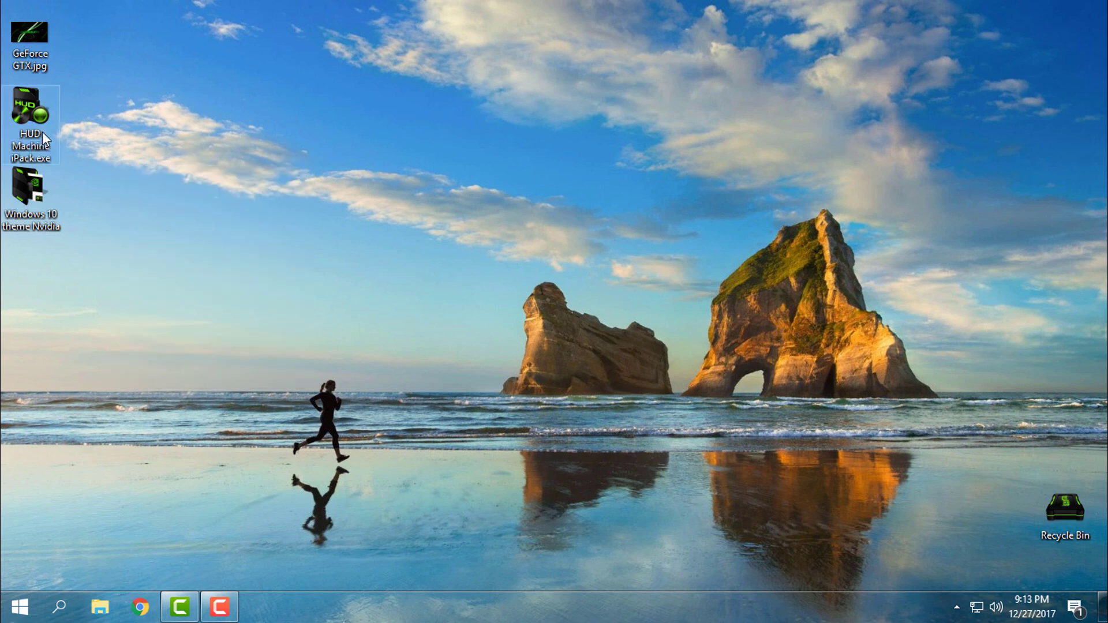
double_click(42, 132)
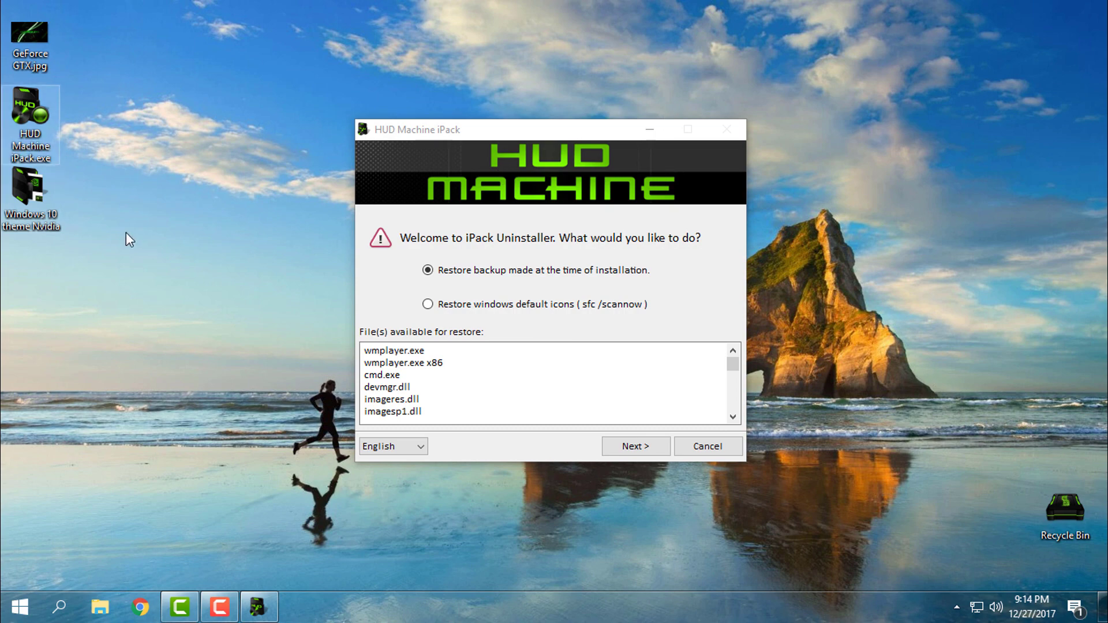
Cancel the iPack uninstaller and refresh the desktop
click(696, 453)
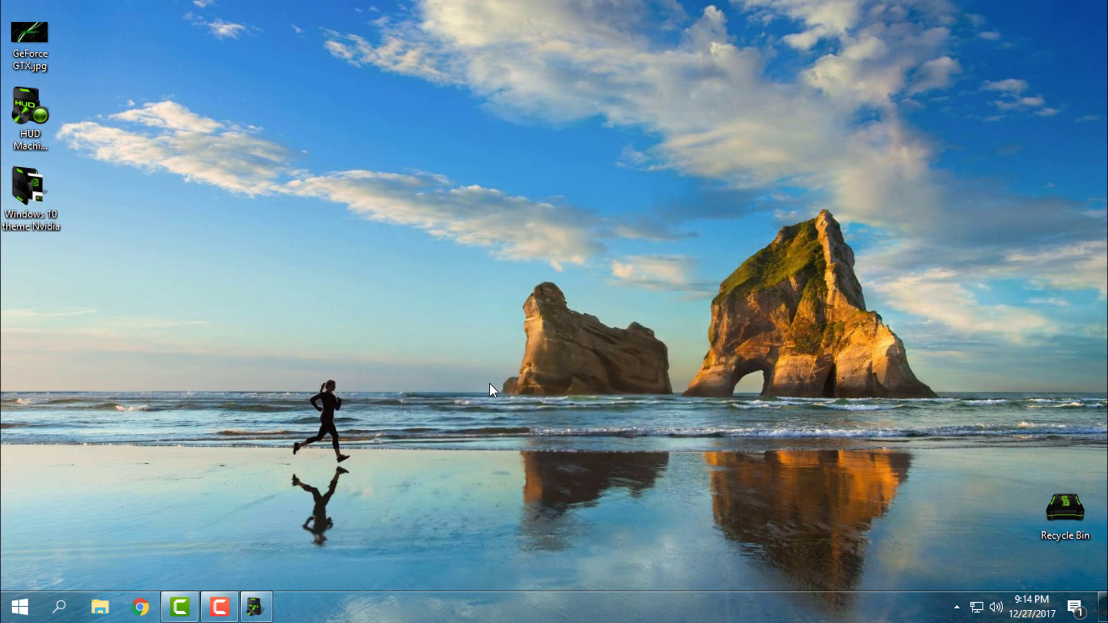
right_click(196, 253)
click(234, 324)
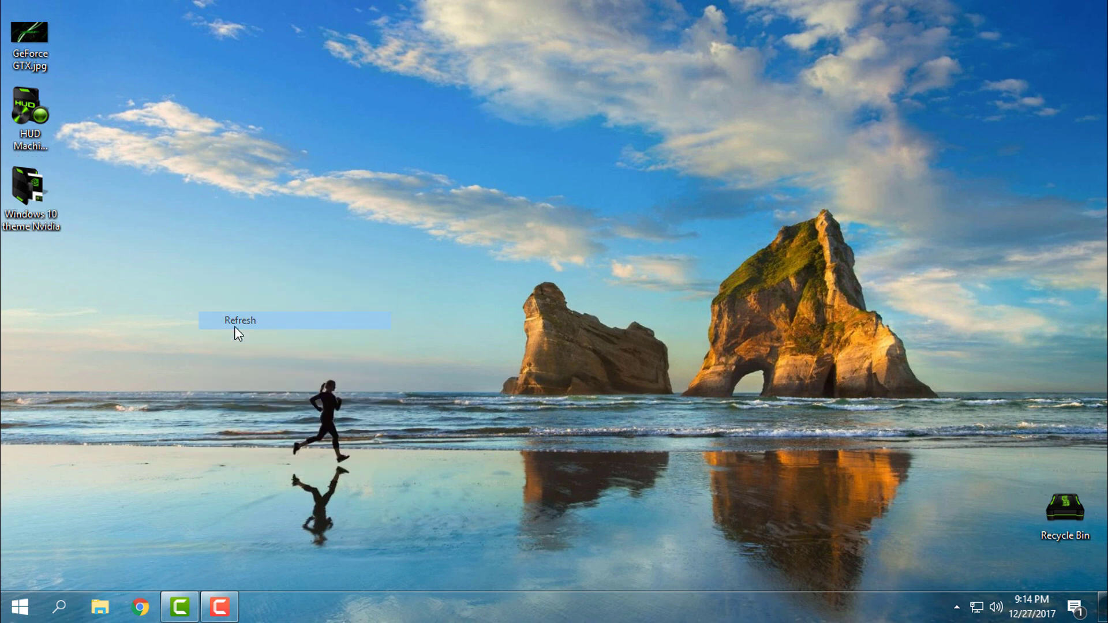
Copy the Nvidia folder and Nvidia.theme from the theme folder and maximize the Explorer window
double_click(48, 220)
drag(247, 234, 365, 187)
right_click(365, 189)
click(420, 434)
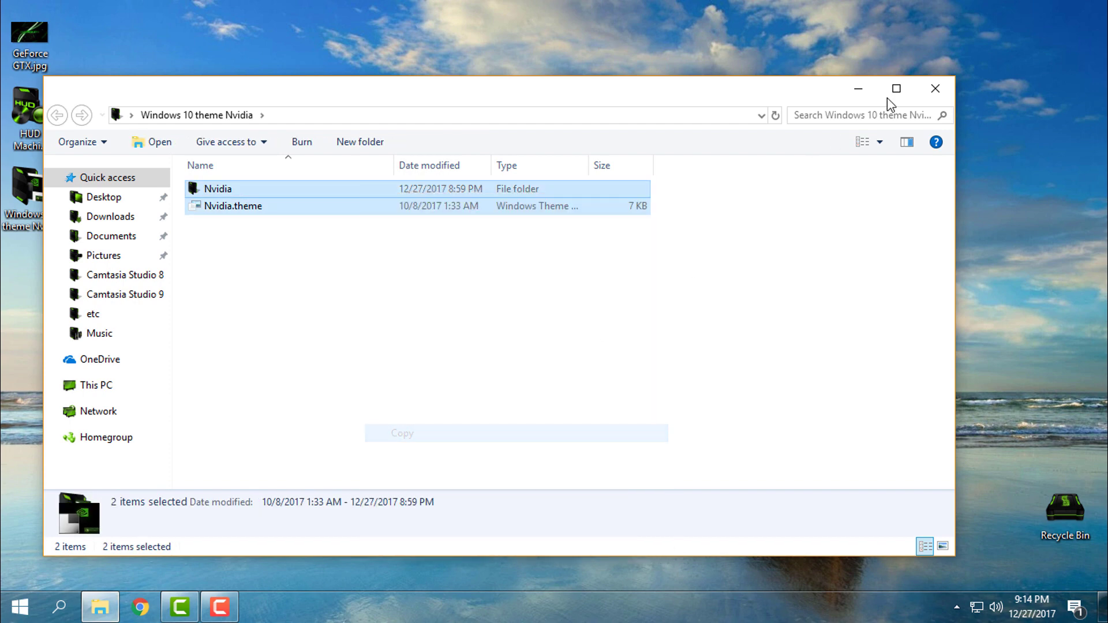
click(891, 97)
Navigate to C:\Windows\Resources\Themes
click(98, 297)
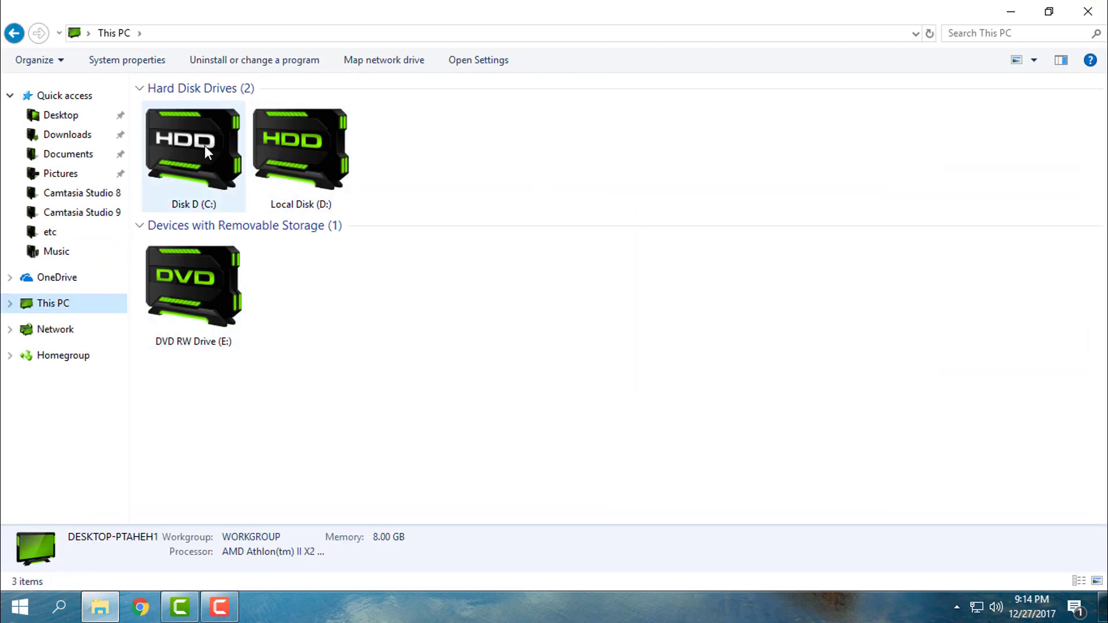
double_click(204, 146)
double_click(236, 229)
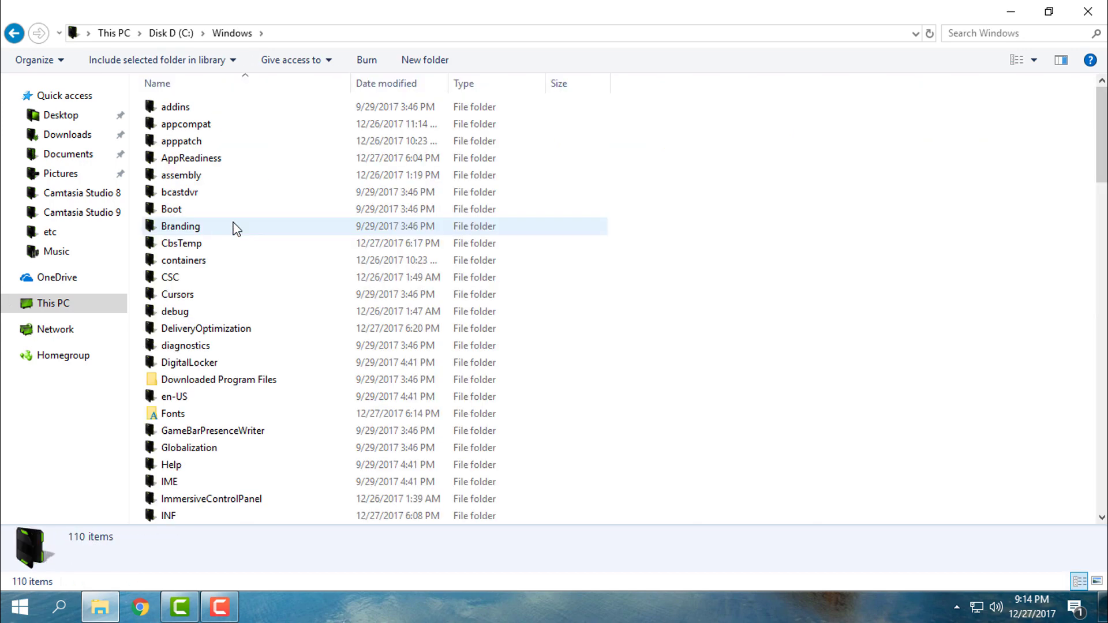
text(res)
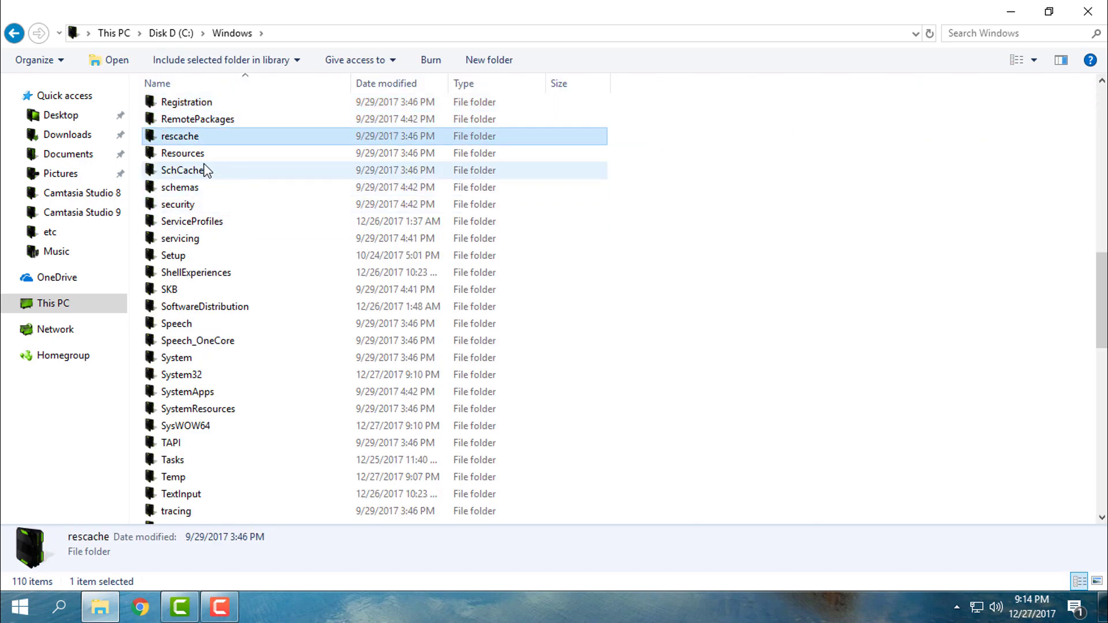
double_click(198, 153)
double_click(198, 145)
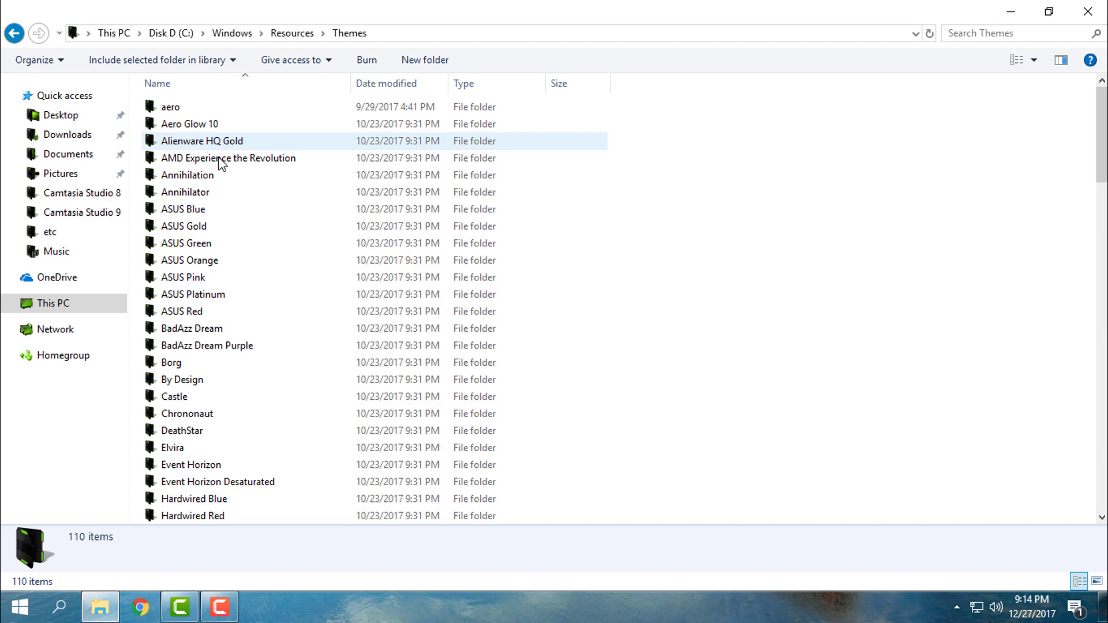
Paste the Nvidia theme files, replacing all existing copies with administrator permission, then close Explorer
right_click(687, 233)
click(737, 365)
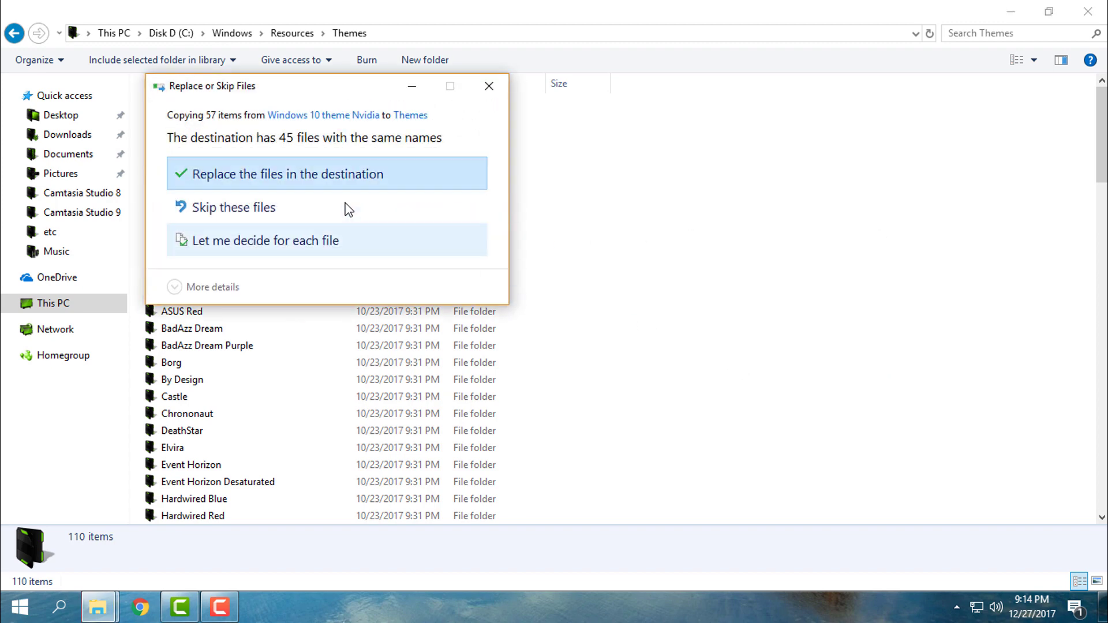
click(320, 173)
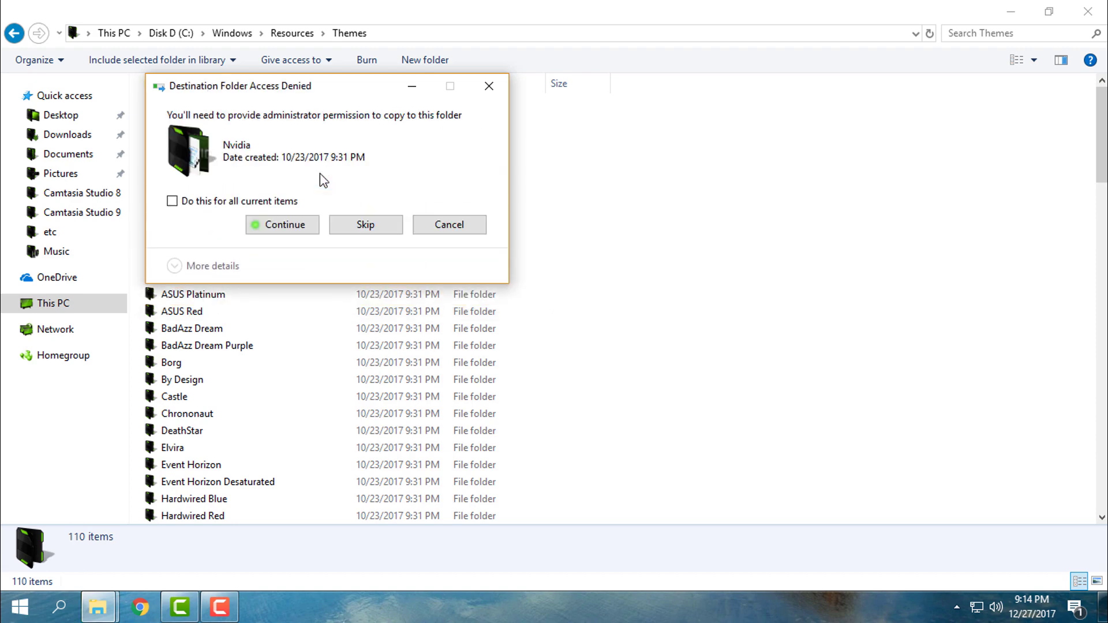
click(270, 204)
click(274, 226)
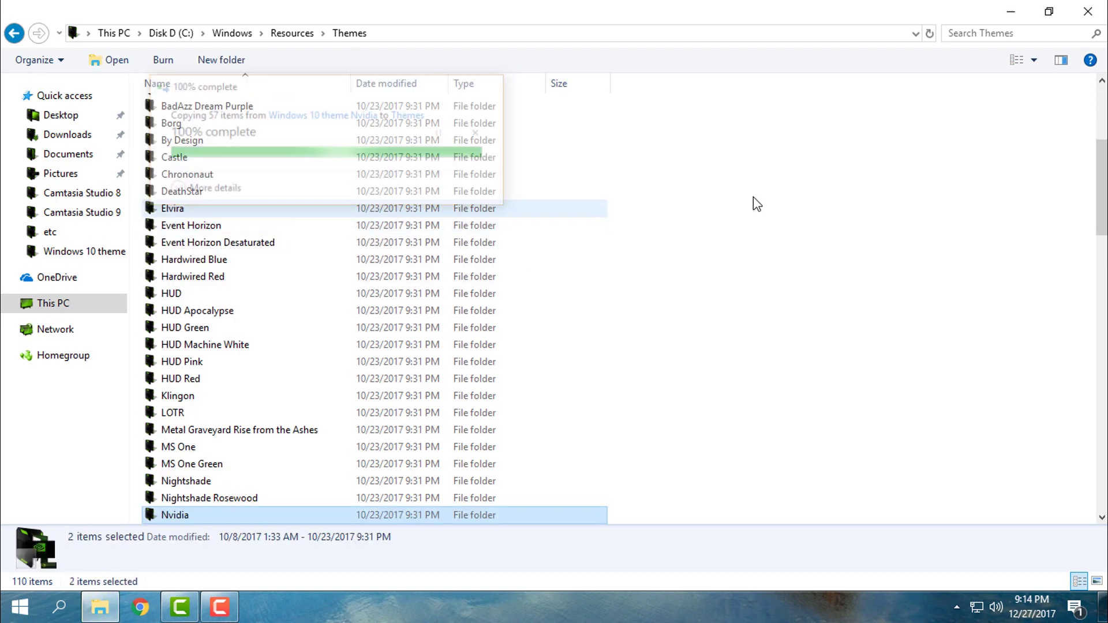
click(1103, 16)
Open Personalization's Themes page and scroll down the theme list to the Nvidia theme
right_click(576, 369)
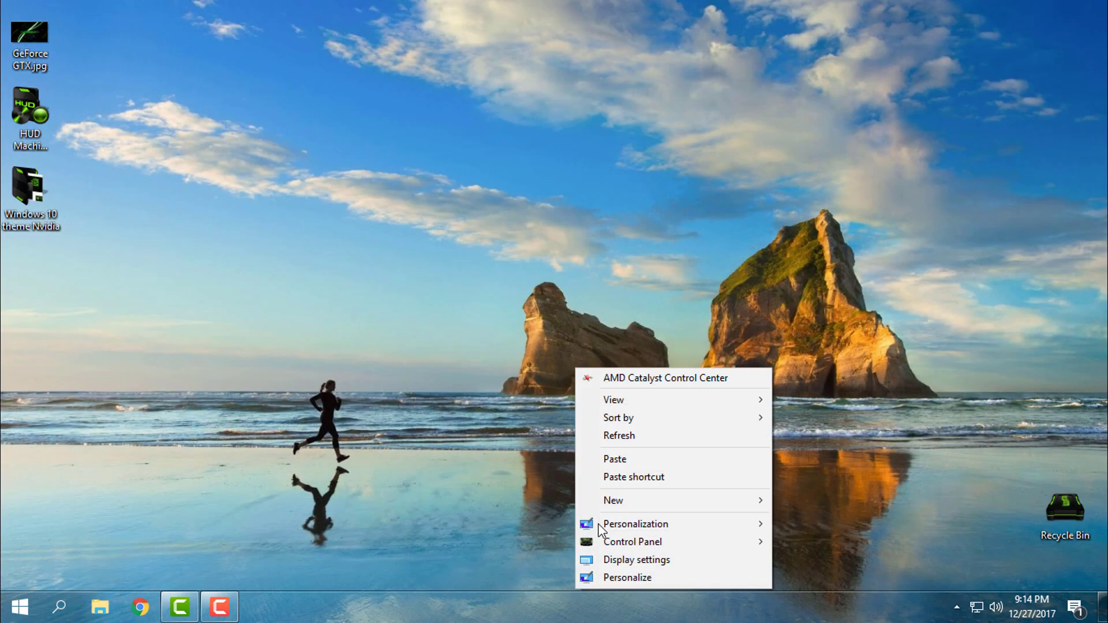
click(604, 570)
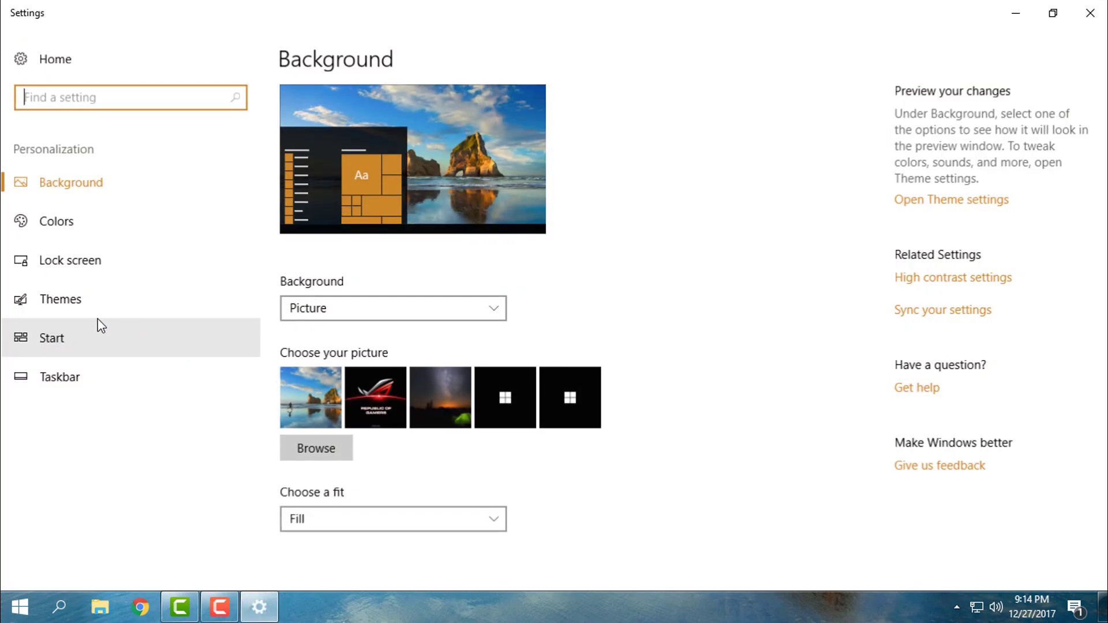
click(97, 310)
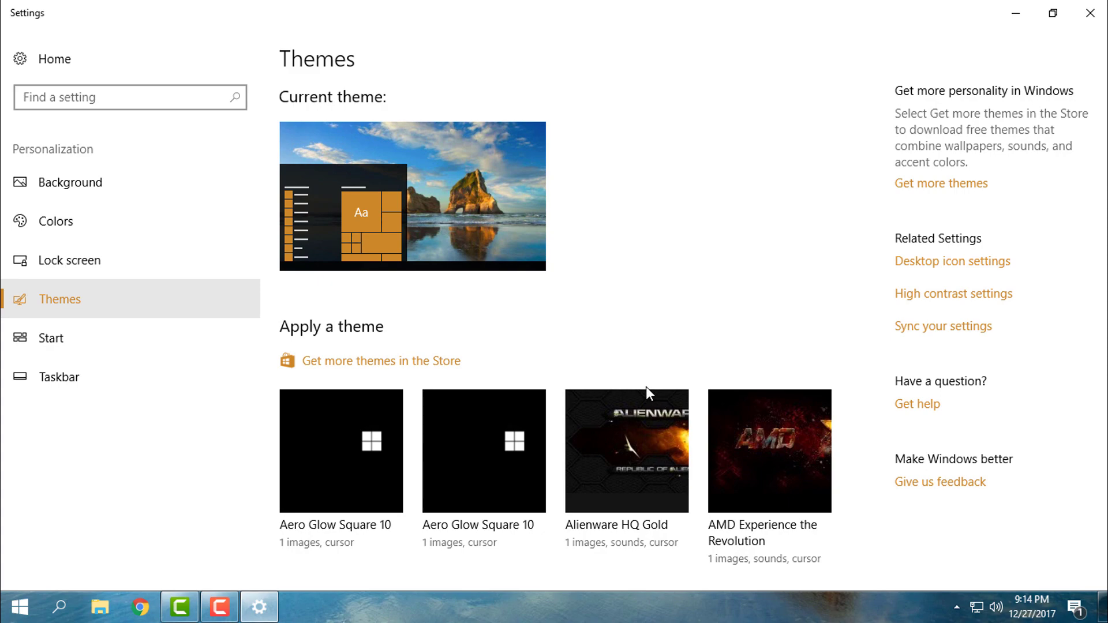
scroll(646, 382, down, 10)
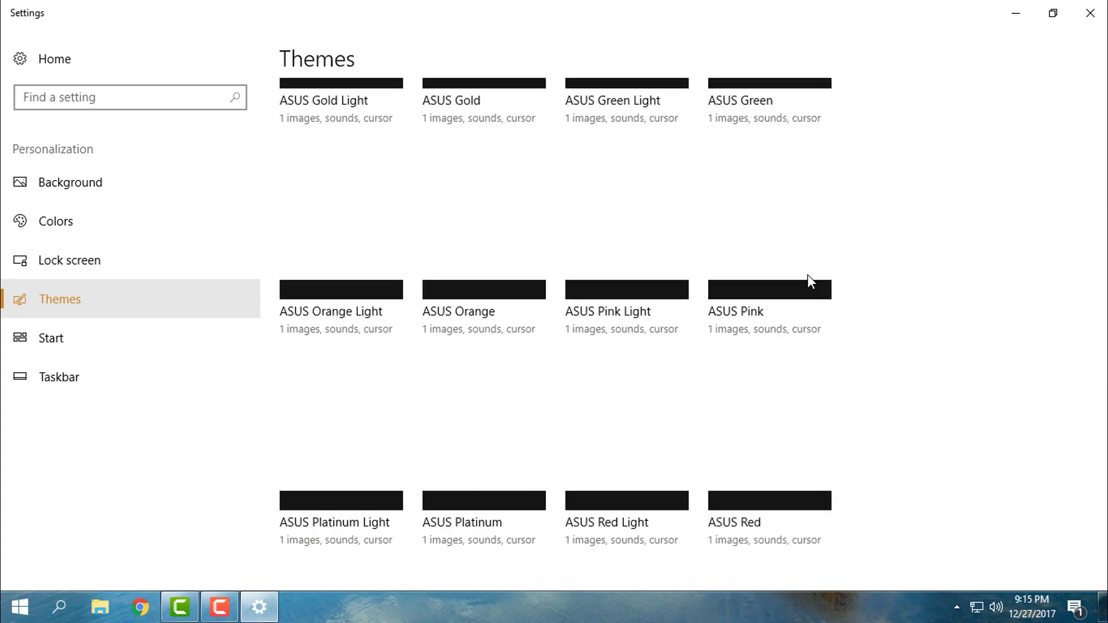
scroll(809, 274, down, 5)
scroll(808, 275, down, 5)
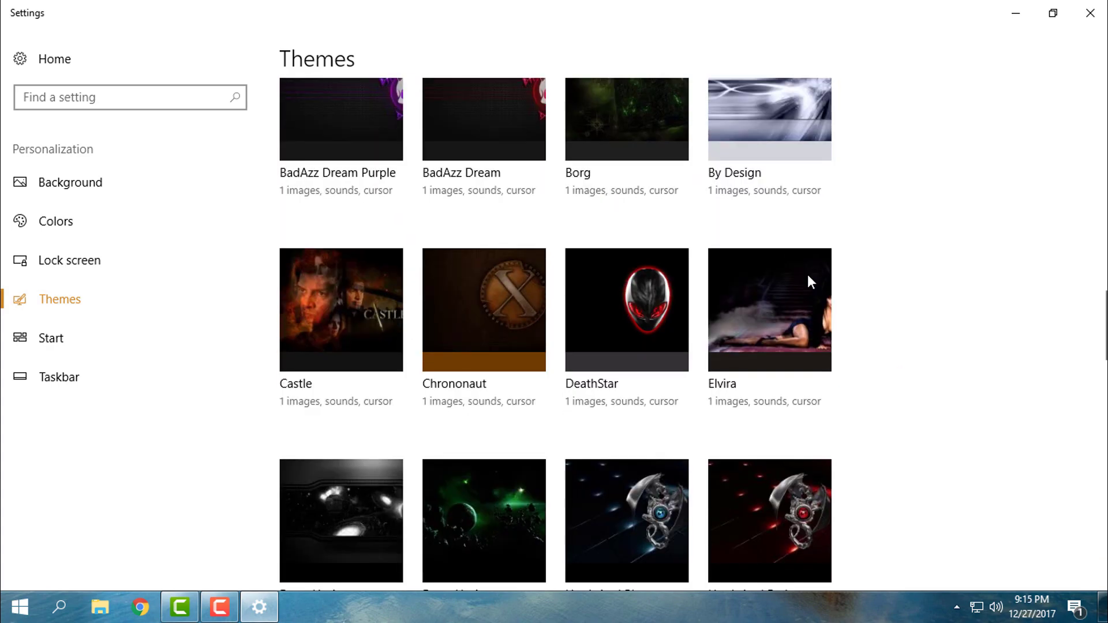
scroll(802, 273, down, 4)
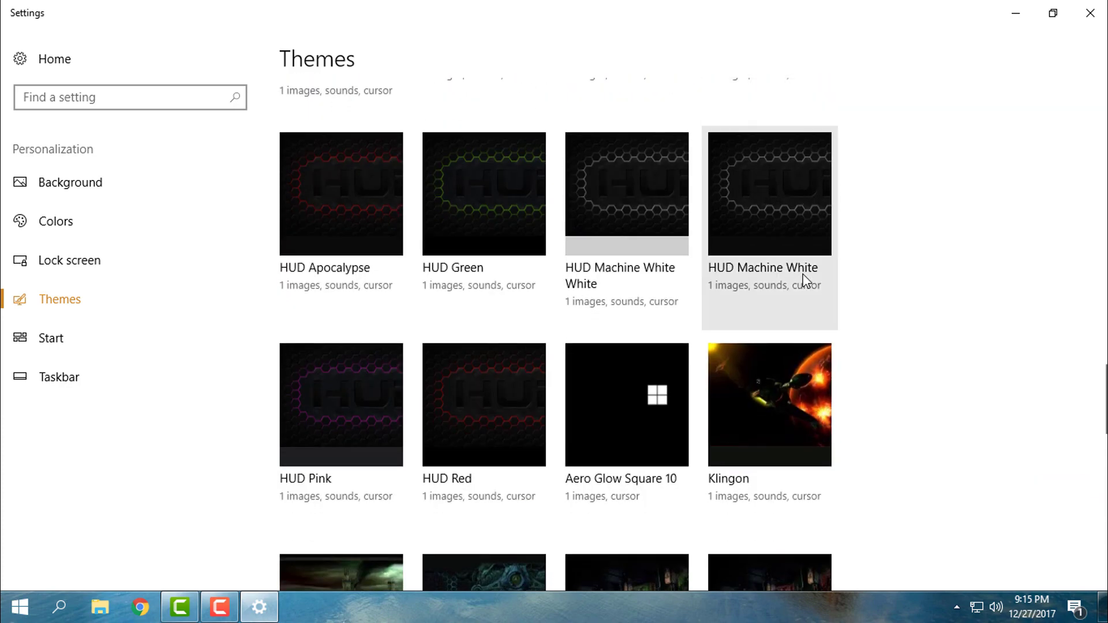
scroll(807, 281, down, 2)
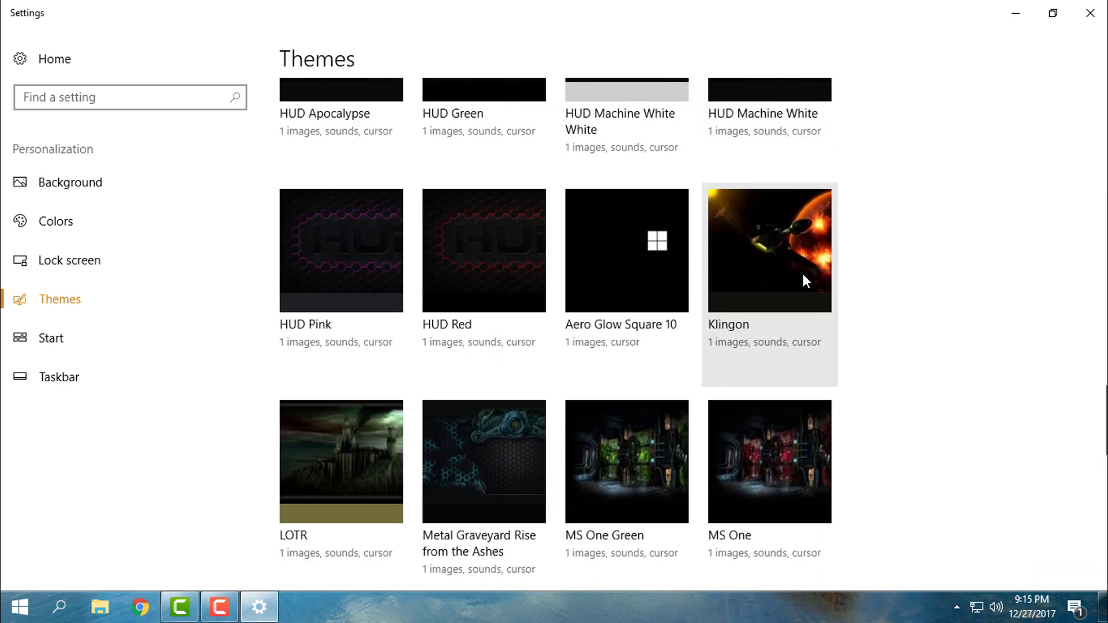
scroll(808, 276, down, 5)
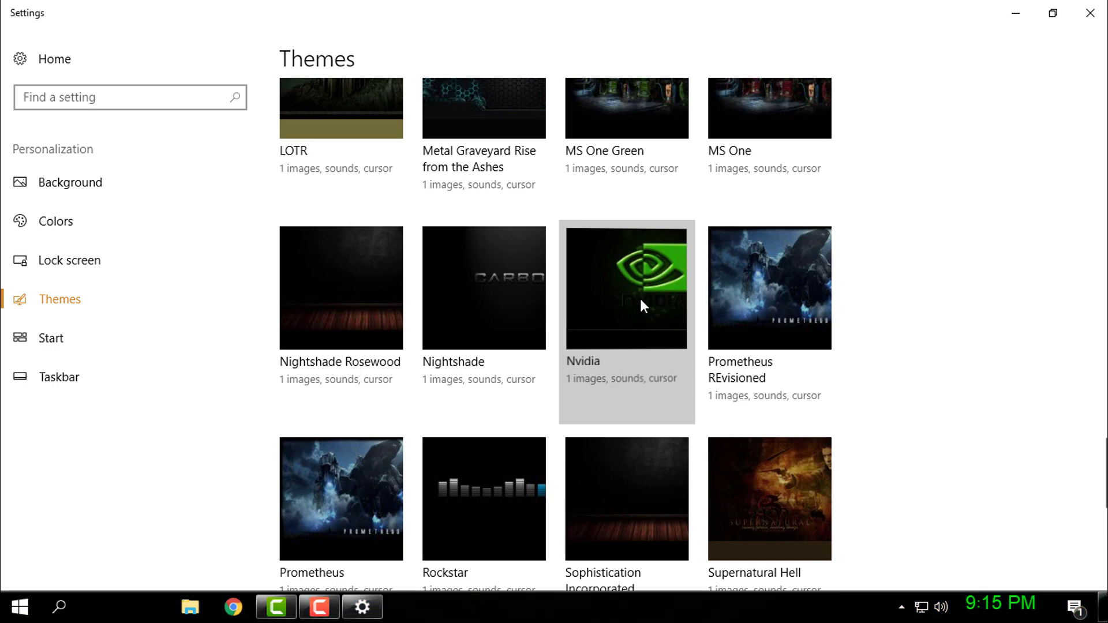
Close Settings, refresh the desktop and view the newly themed Start menu
click(1088, 14)
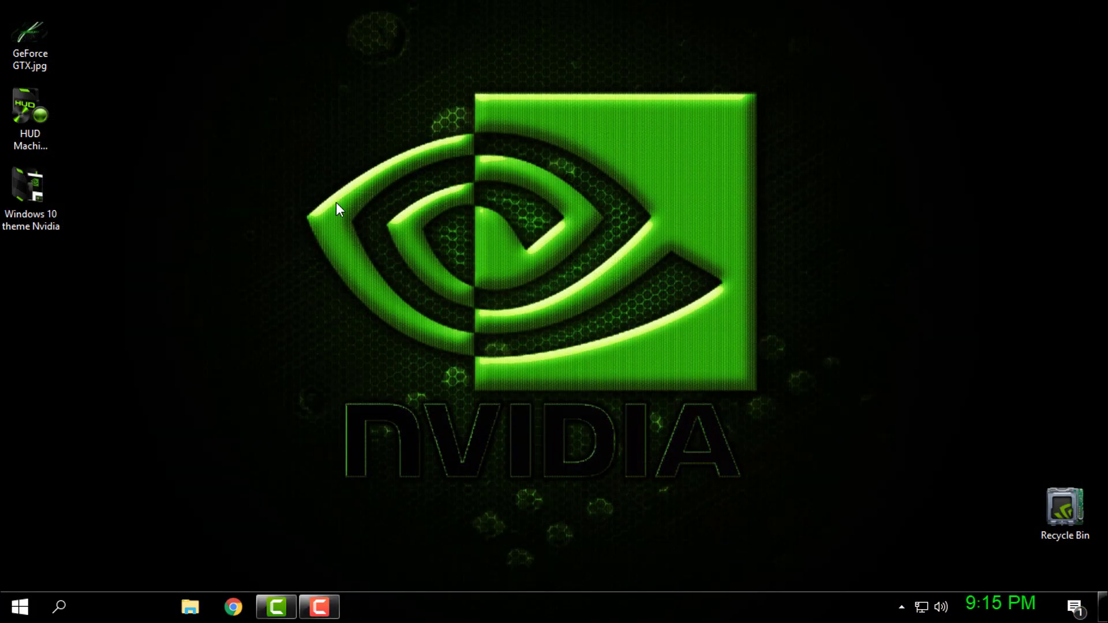
right_click(336, 205)
click(379, 261)
key(super)
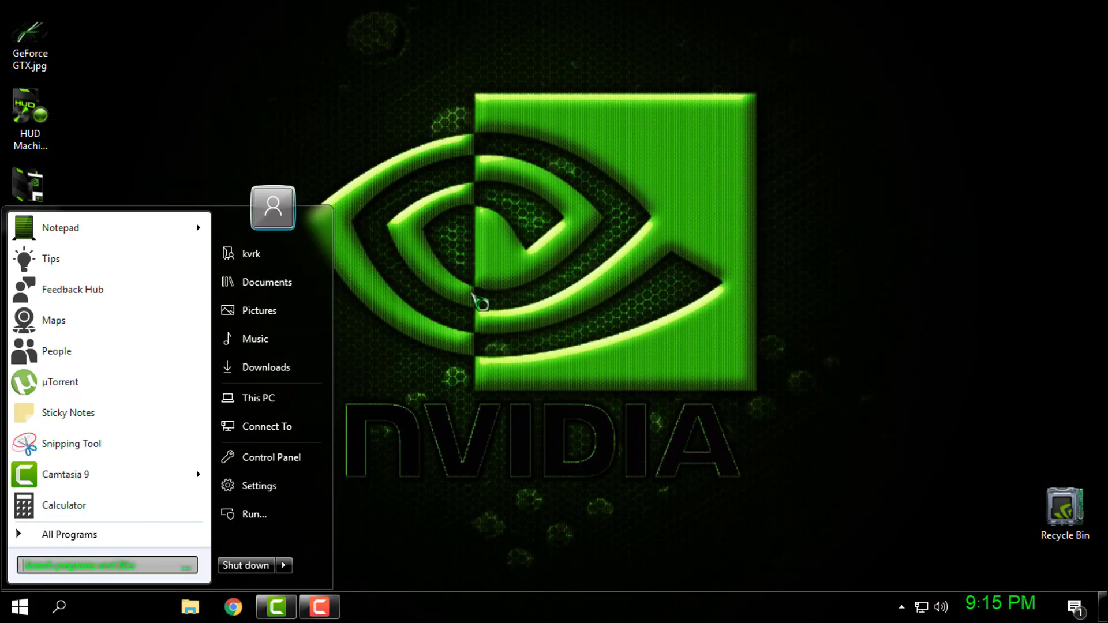
right_click(473, 294)
click(484, 268)
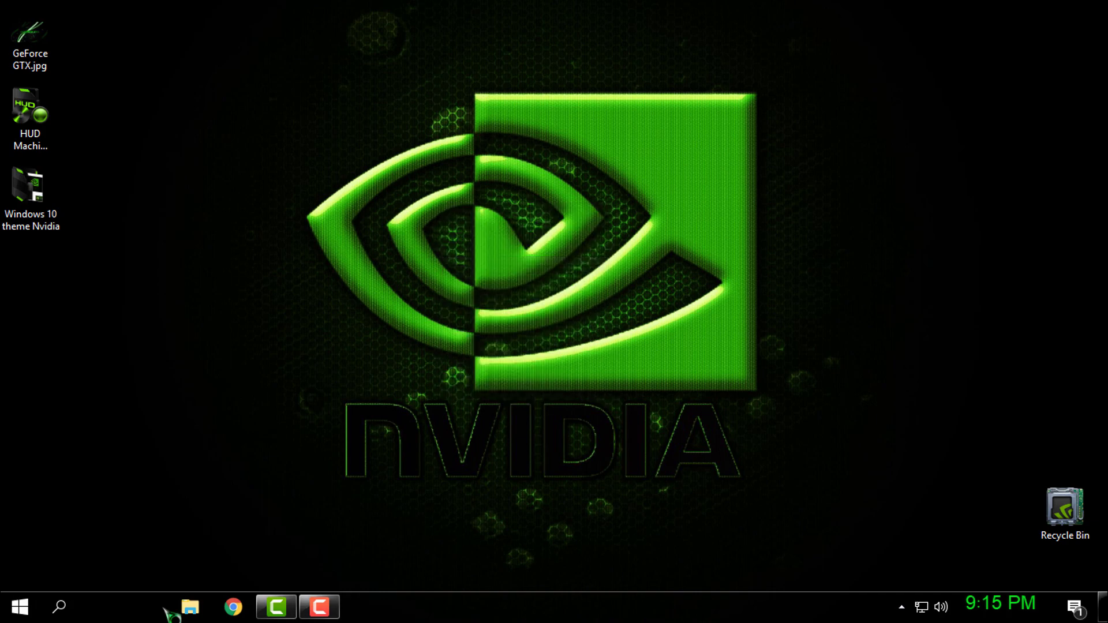
Check the themed File Explorer look on This PC in a restored window, then close it
click(190, 606)
double_click(393, 17)
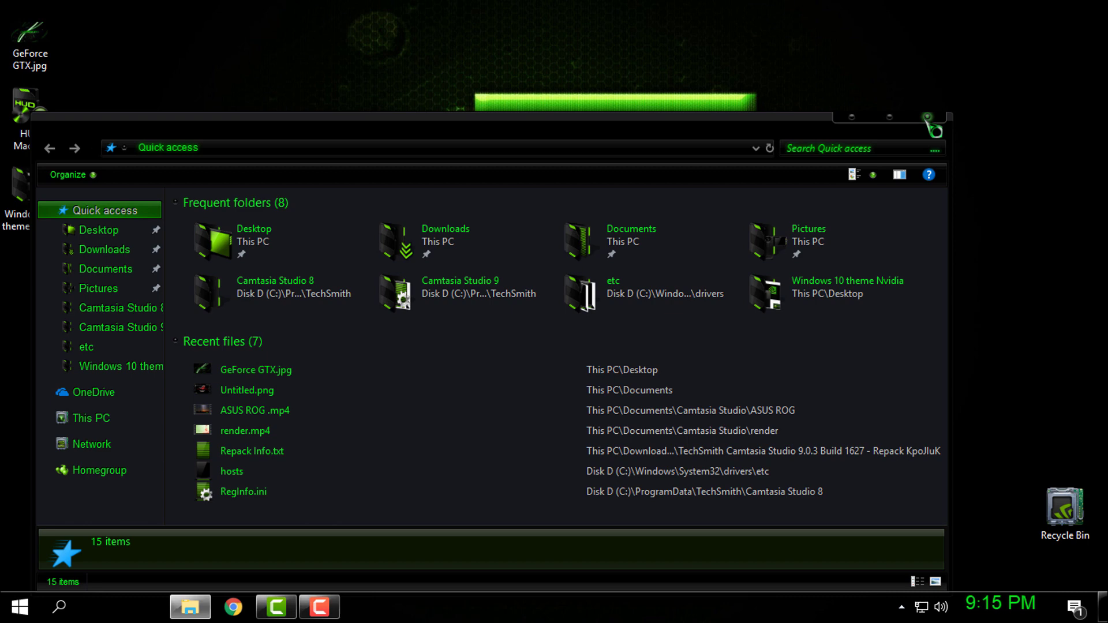
click(115, 418)
drag(487, 131, 515, 83)
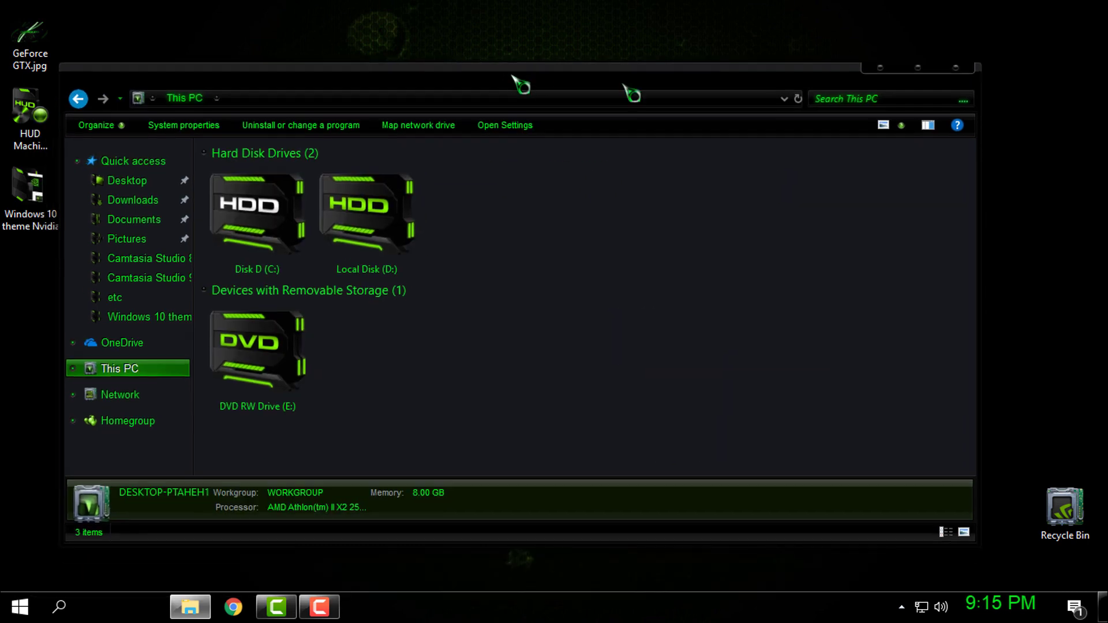
click(956, 67)
Open the Start menu's Properties configuration from its right-click menu
key(super)
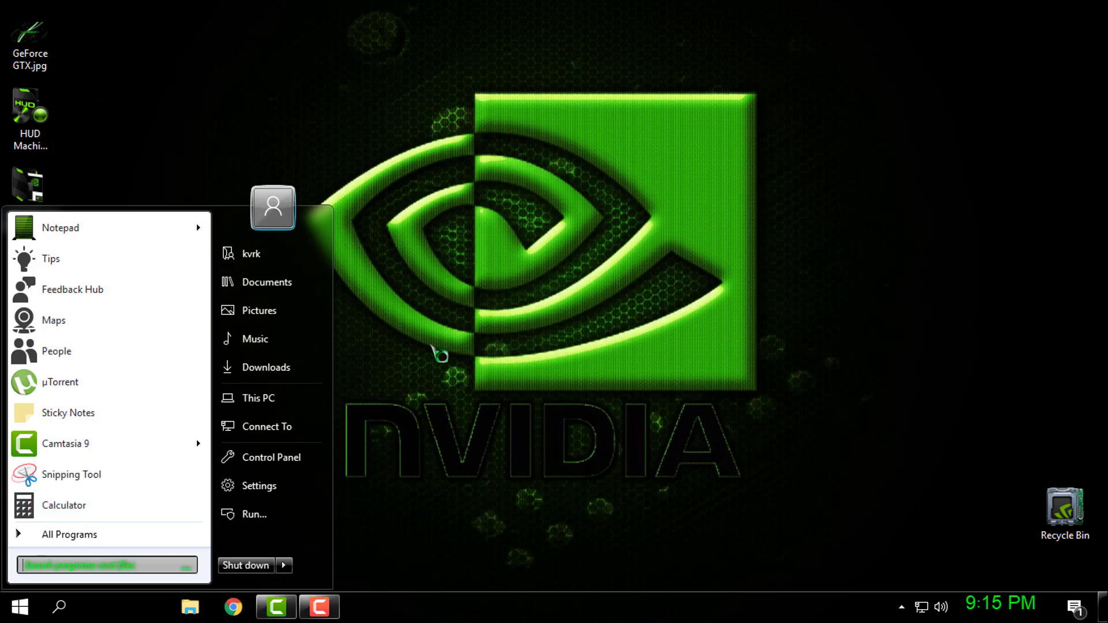
right_click(327, 232)
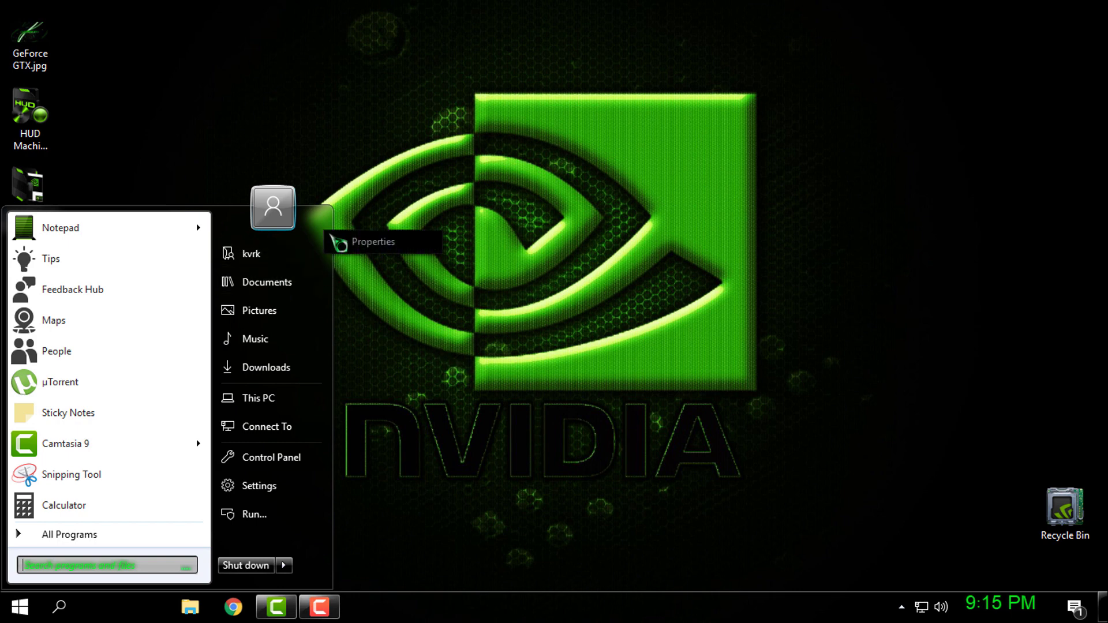
click(358, 245)
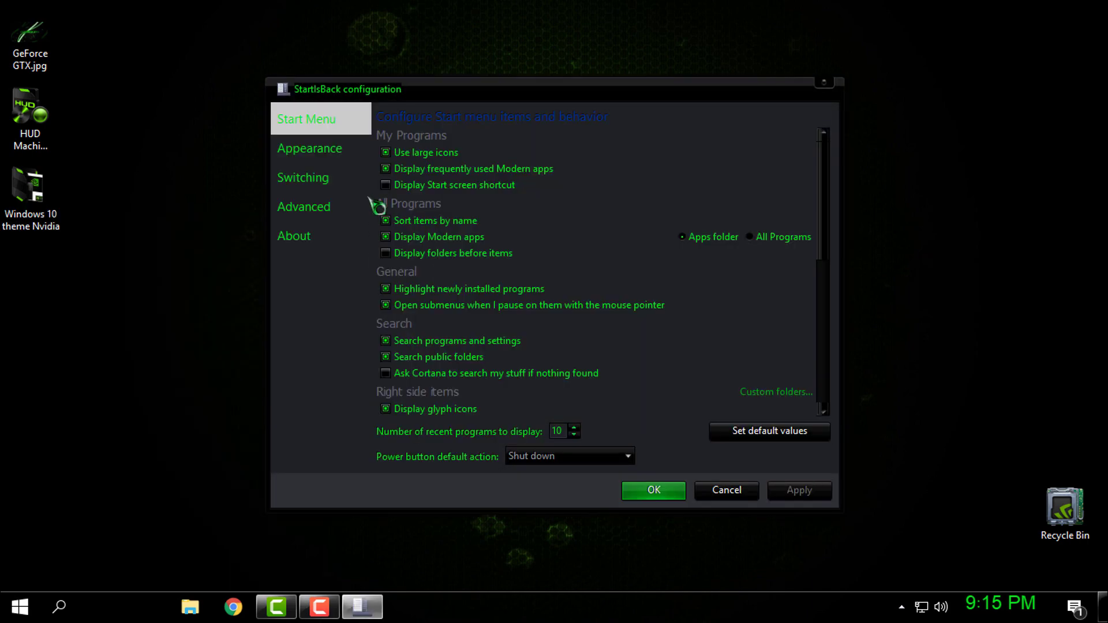
Select the Nvidia visual style under Appearance and preview the restyled Start menu and All Programs list
click(324, 154)
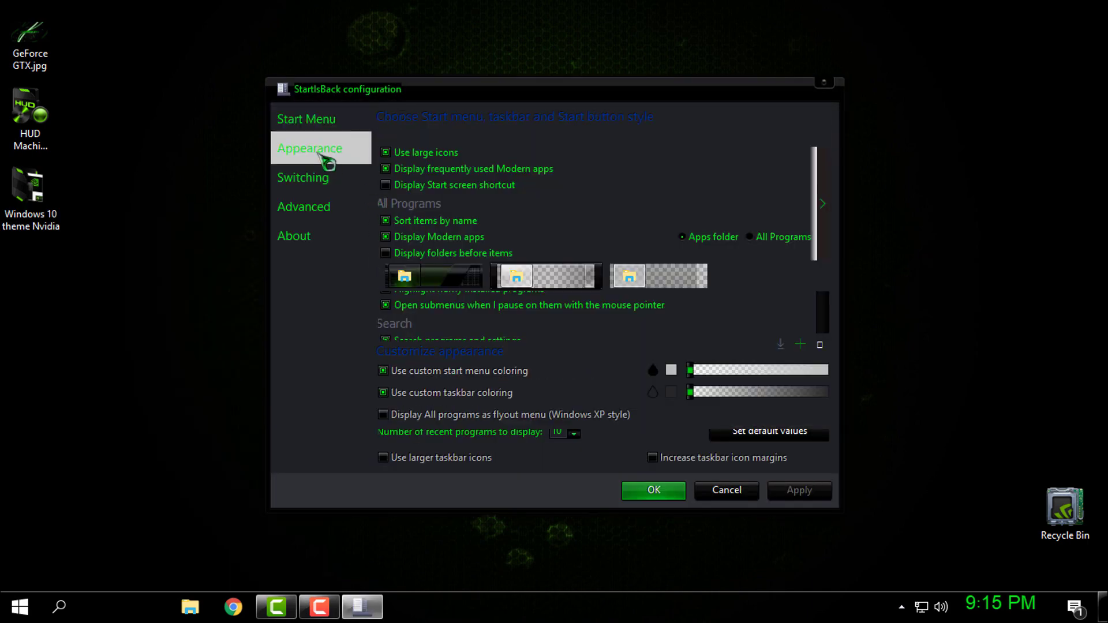
click(540, 220)
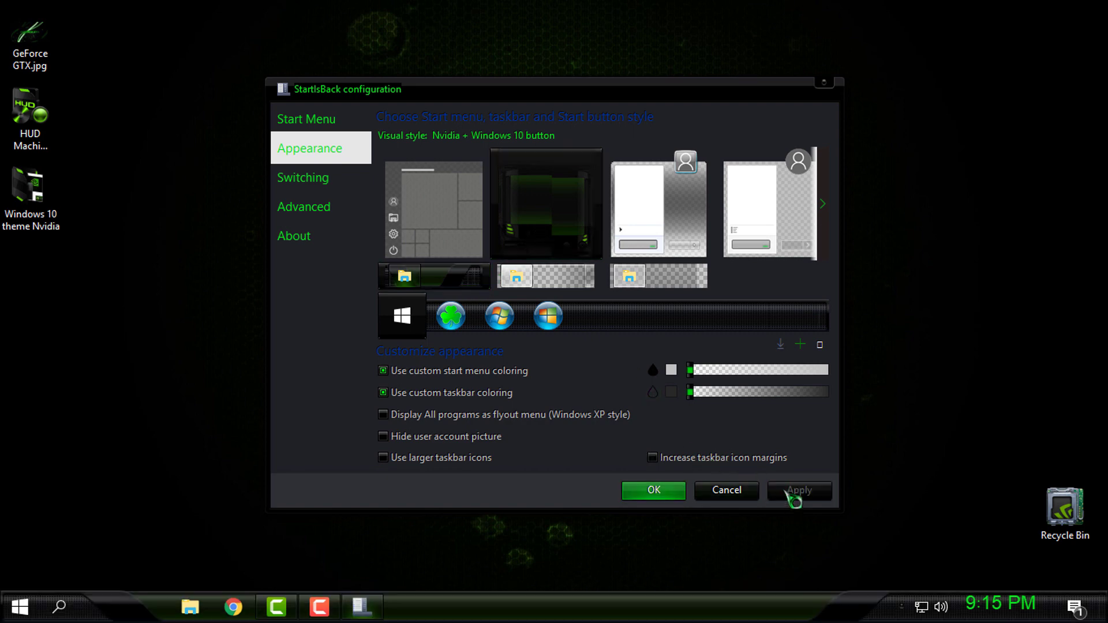
click(20, 611)
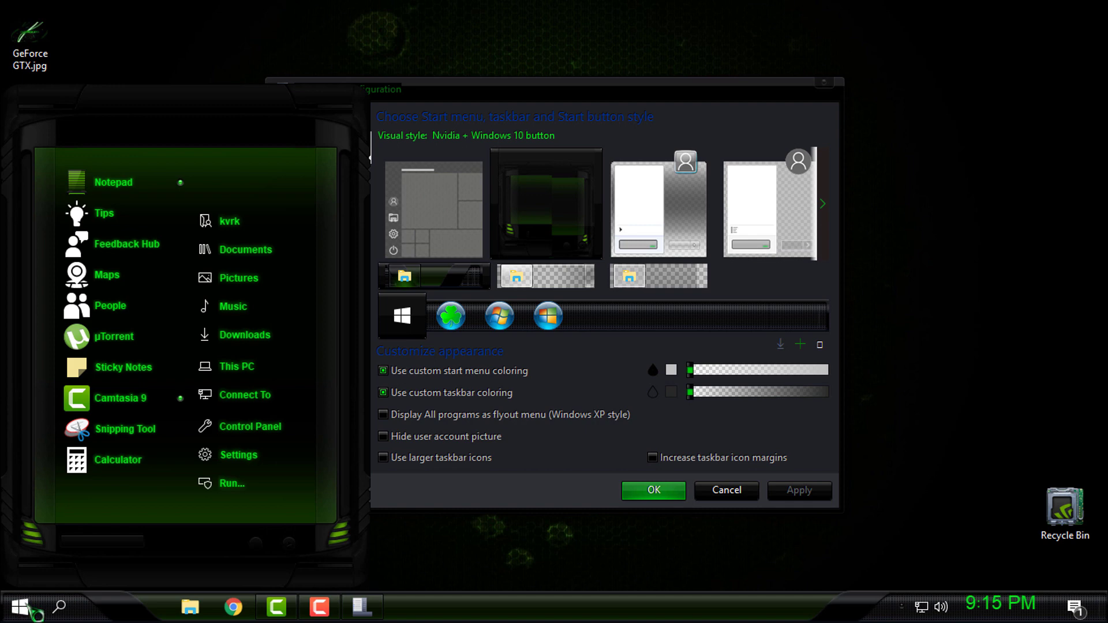
click(97, 544)
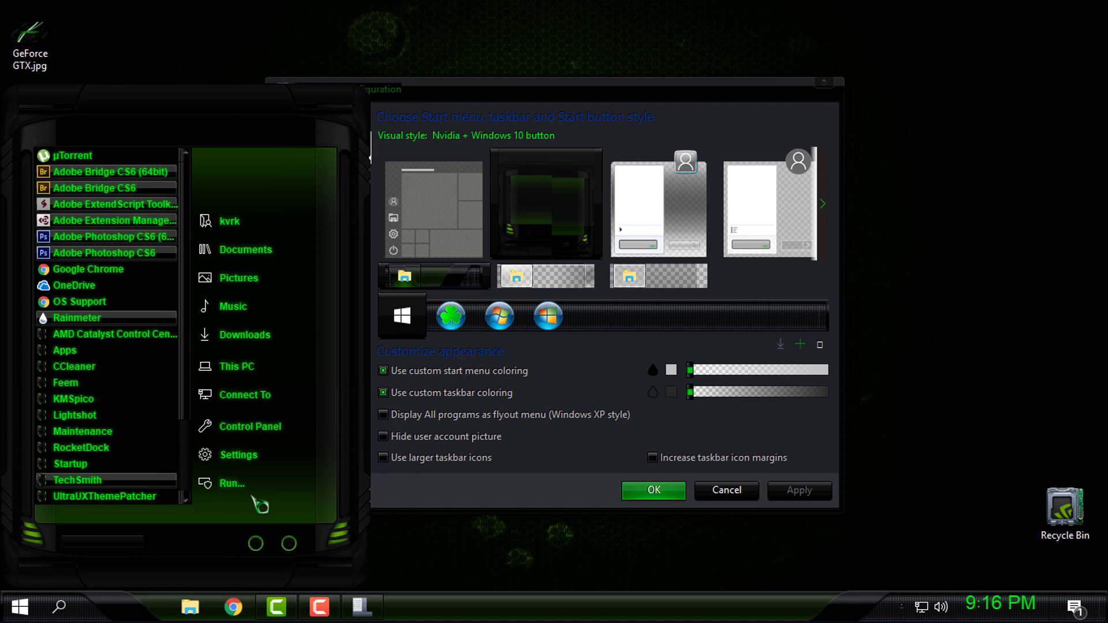
scroll(186, 440, down, 1)
scroll(186, 443, down, 1)
click(20, 606)
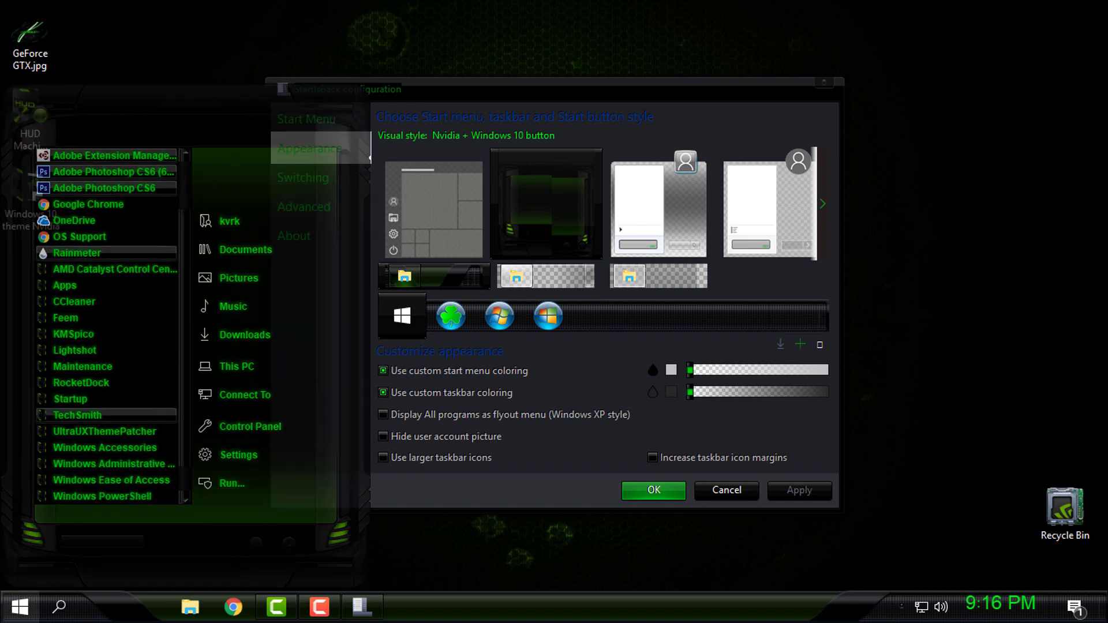
click(20, 606)
click(21, 607)
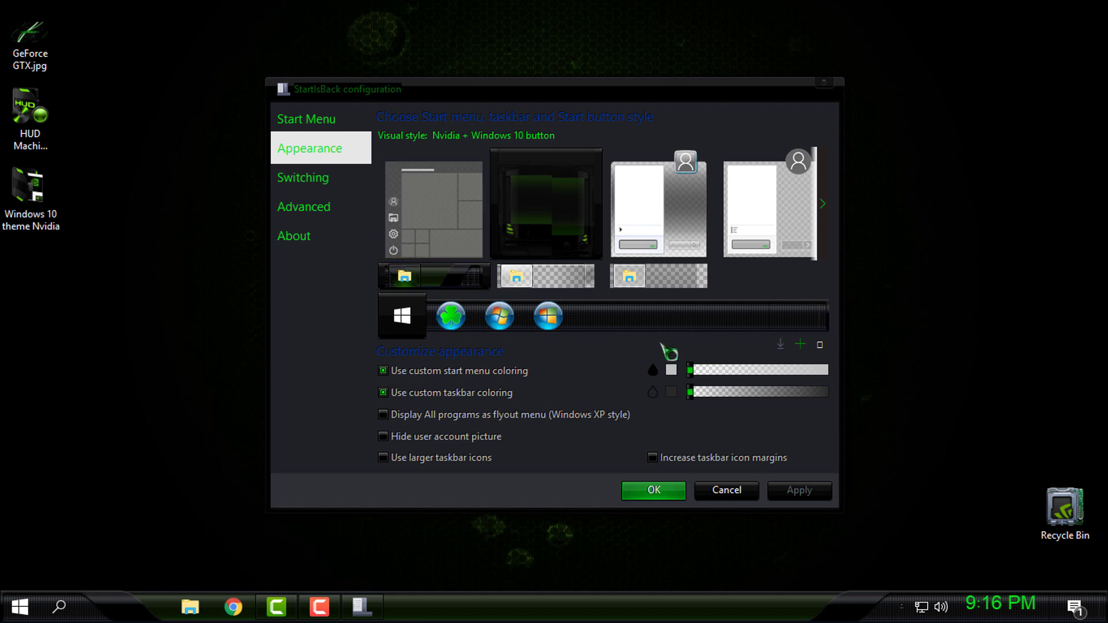
click(26, 613)
Load 6801.png from Desktop\Windows 10 theme Nvidia\Nvidia\Start Orb as a custom Start button
click(23, 615)
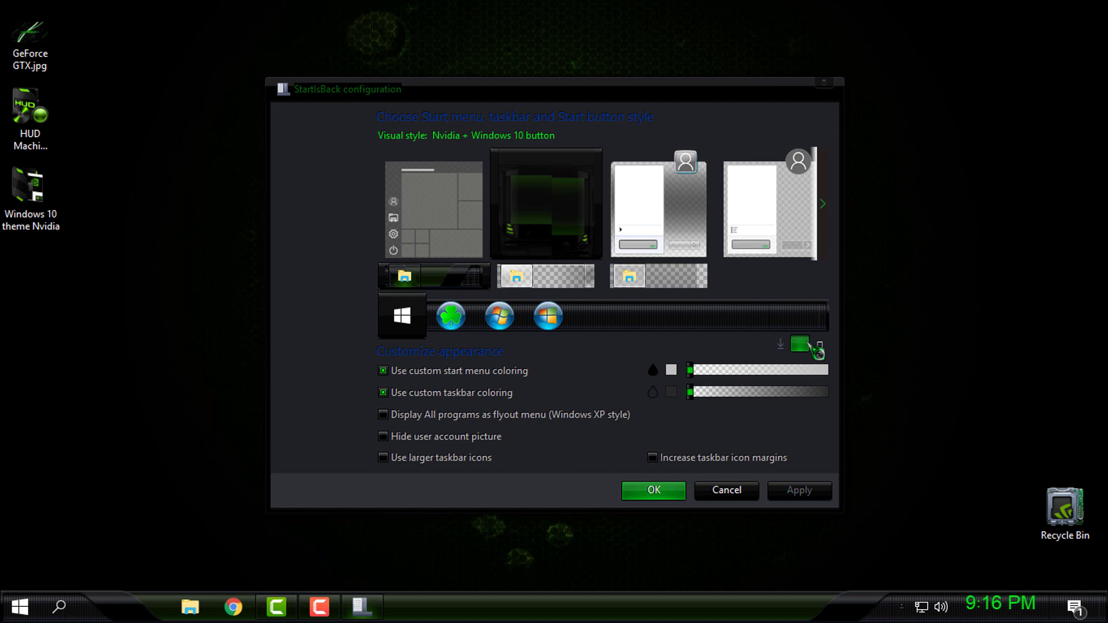
click(820, 345)
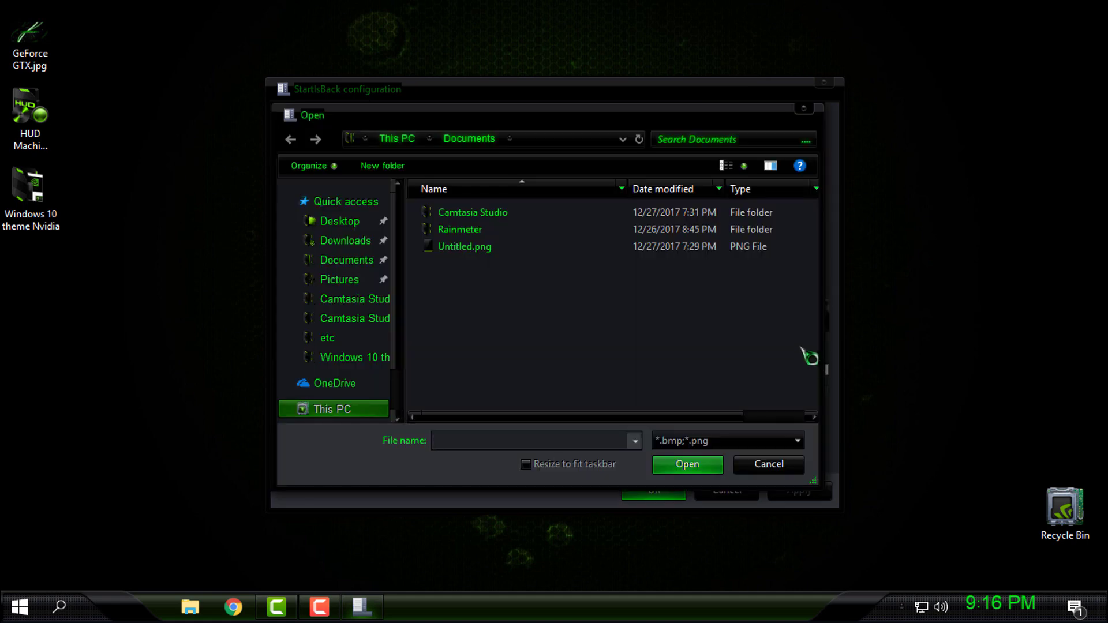
click(345, 225)
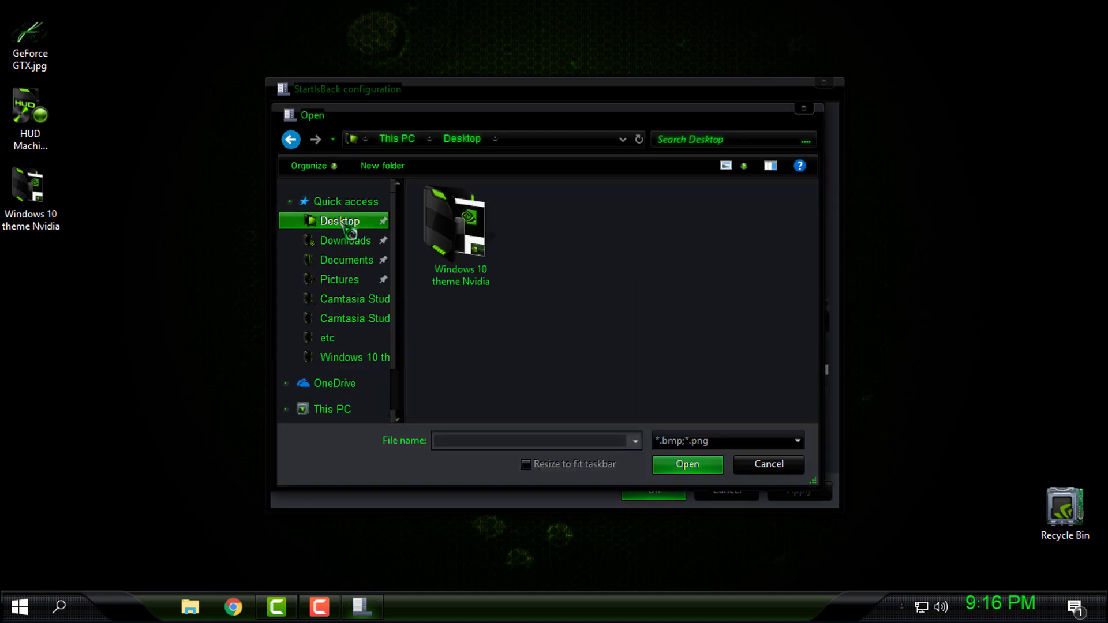
double_click(462, 242)
double_click(451, 215)
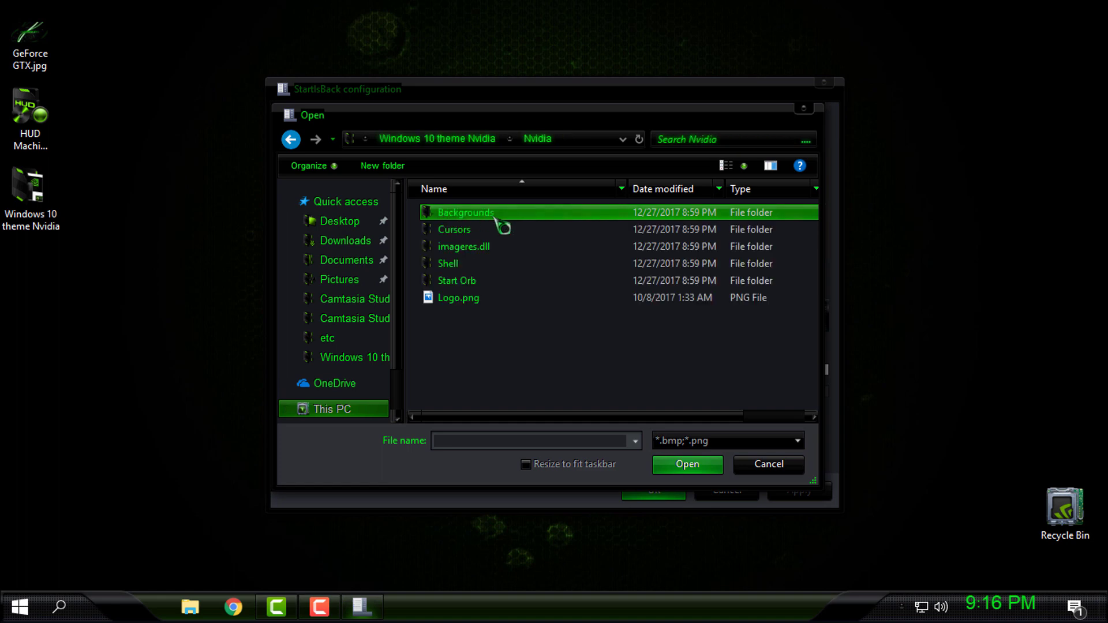
double_click(461, 281)
click(490, 245)
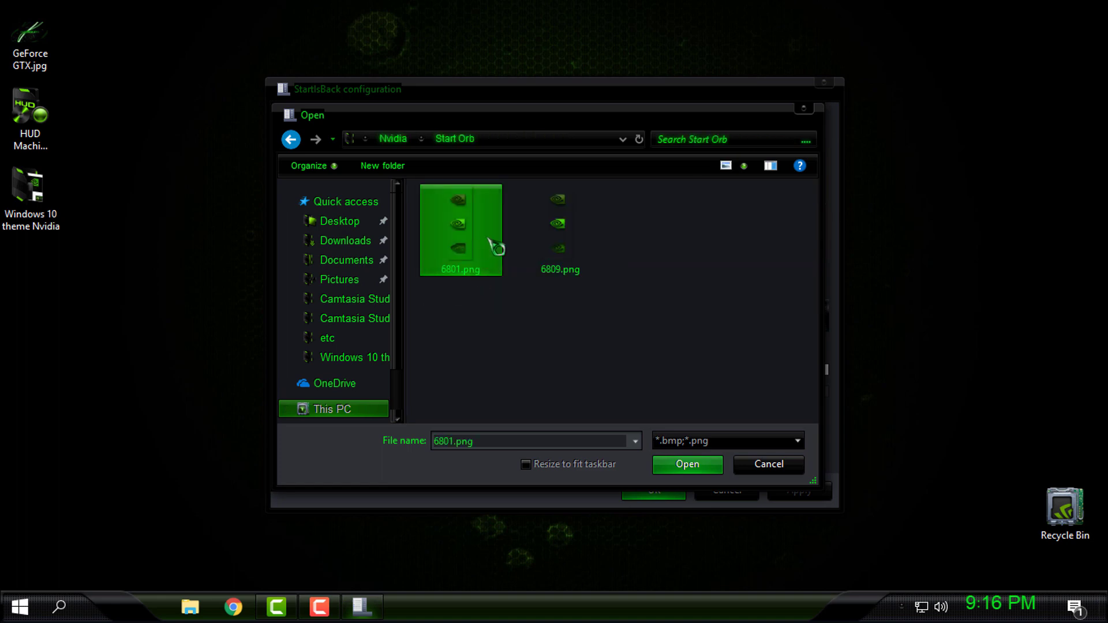
click(682, 469)
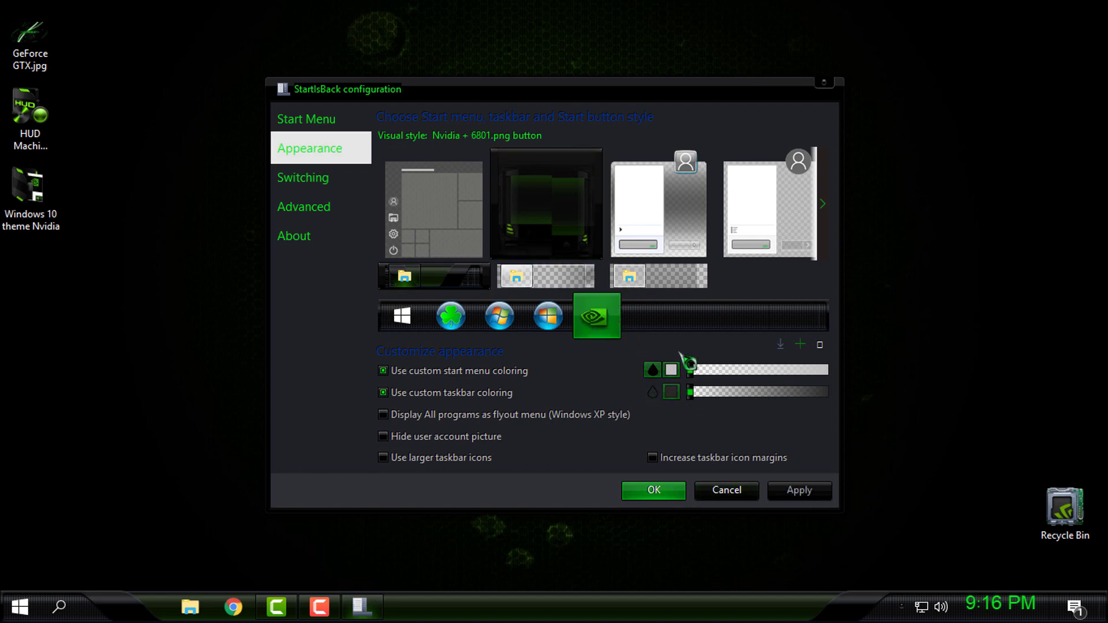
Apply the Nvidia orb, preview the Start menu, and confirm with OK
click(797, 490)
key(super)
key(super)
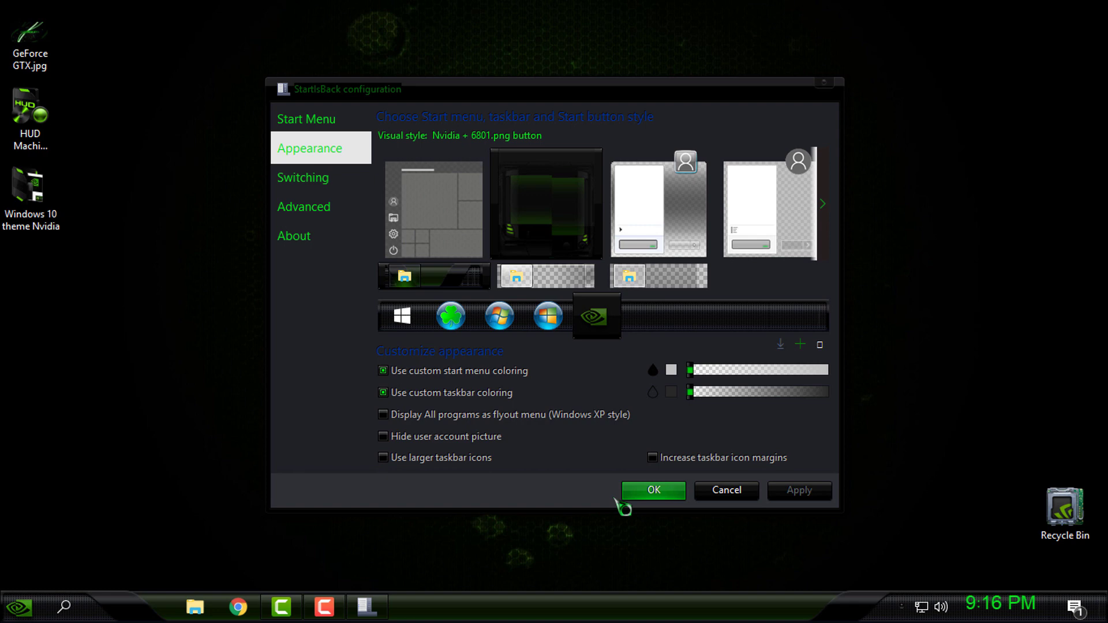
click(658, 495)
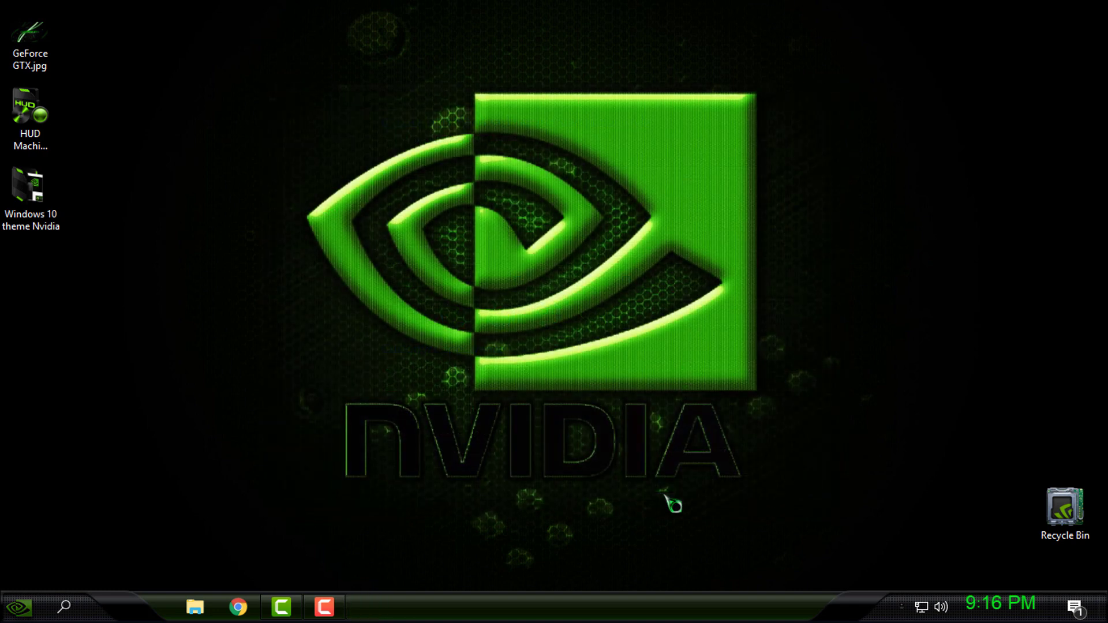
Open GeForce GTX.jpg from the desktop in the Photos viewer
right_click(359, 354)
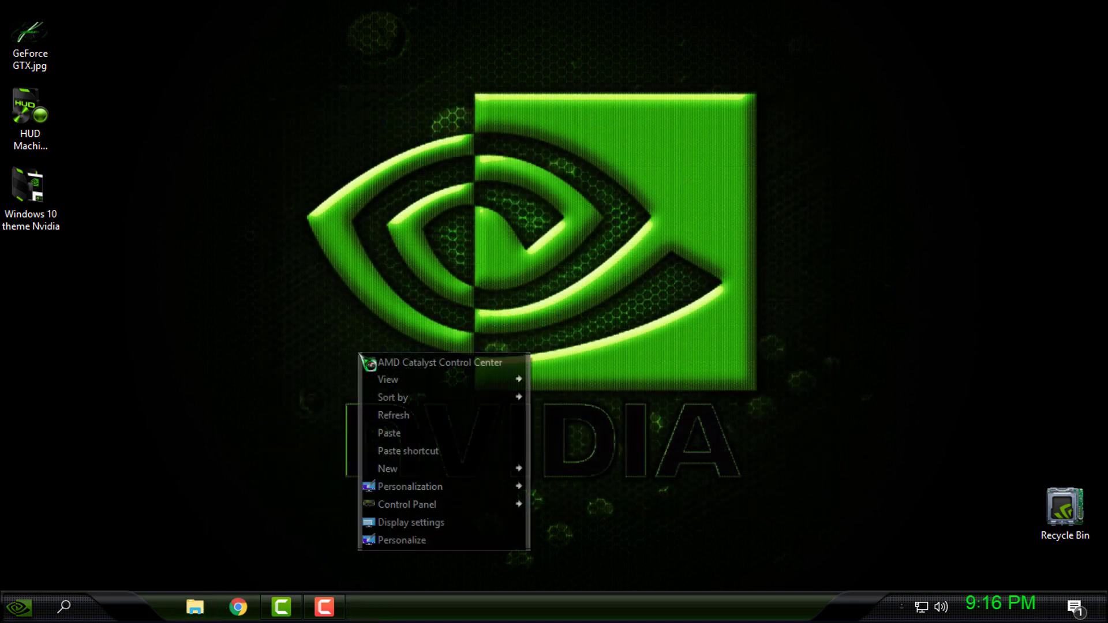
click(30, 47)
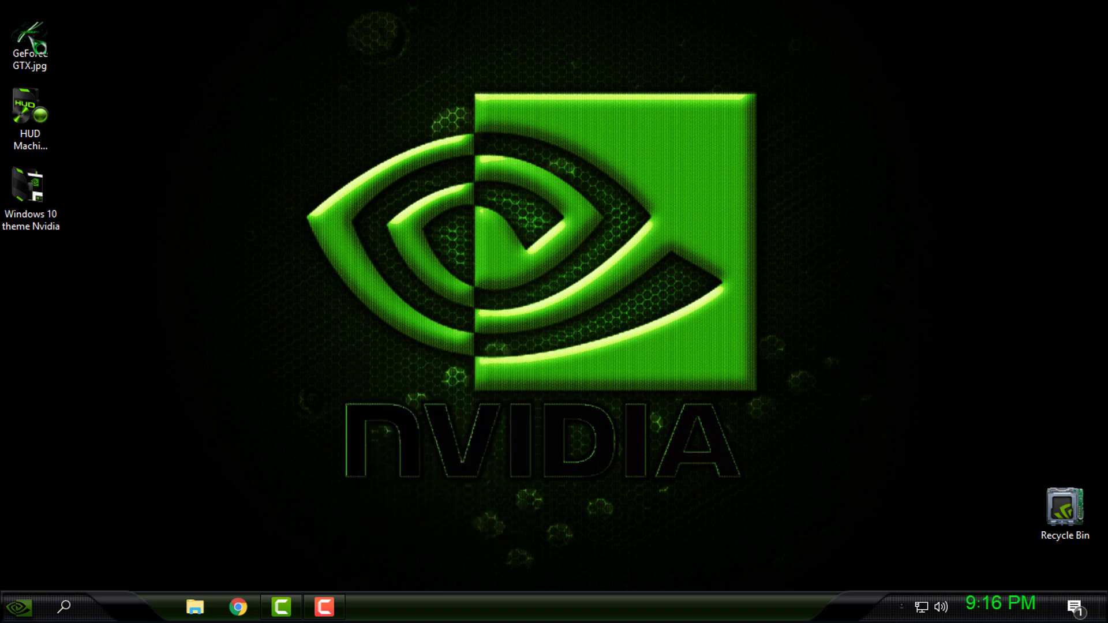
double_click(29, 38)
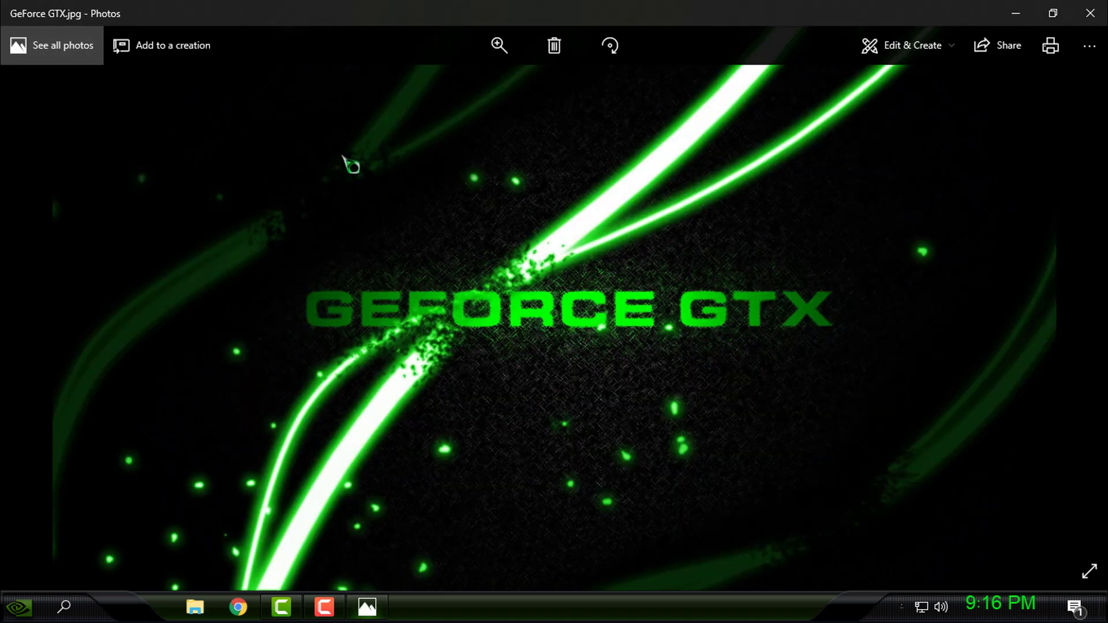
Set GeForce GTX.jpg as the desktop background and close Photos
right_click(351, 163)
mouse_move(416, 474)
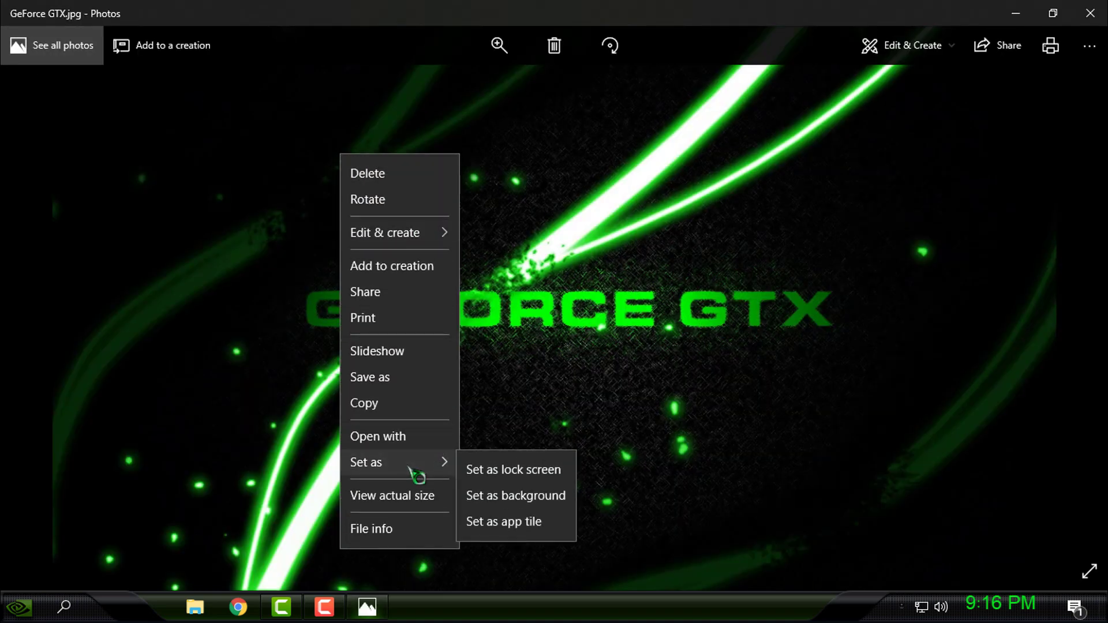
click(545, 502)
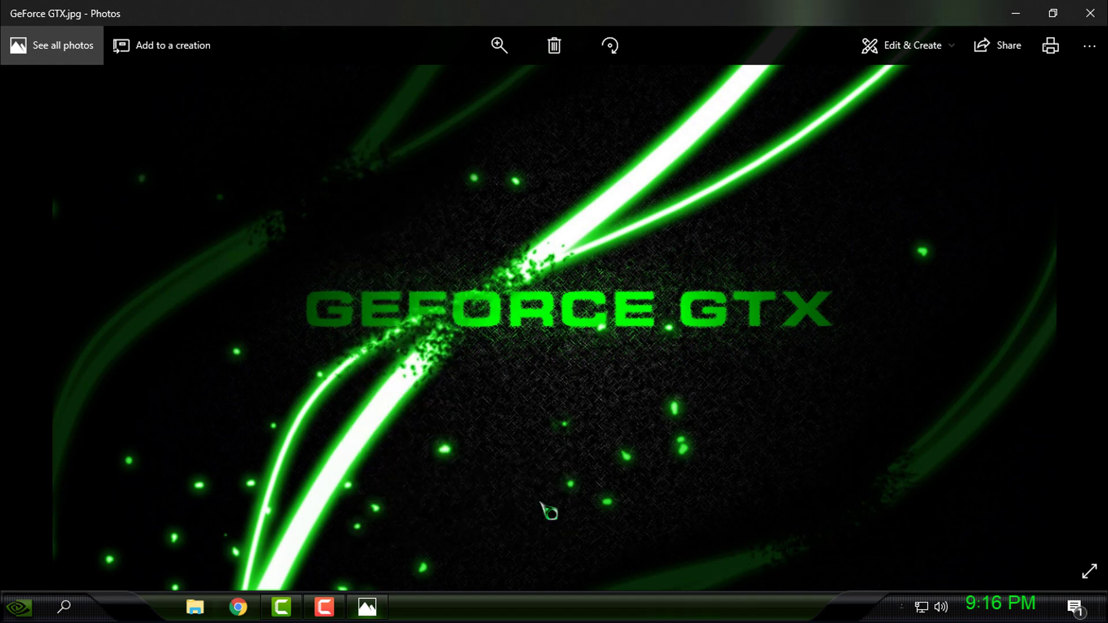
click(1090, 12)
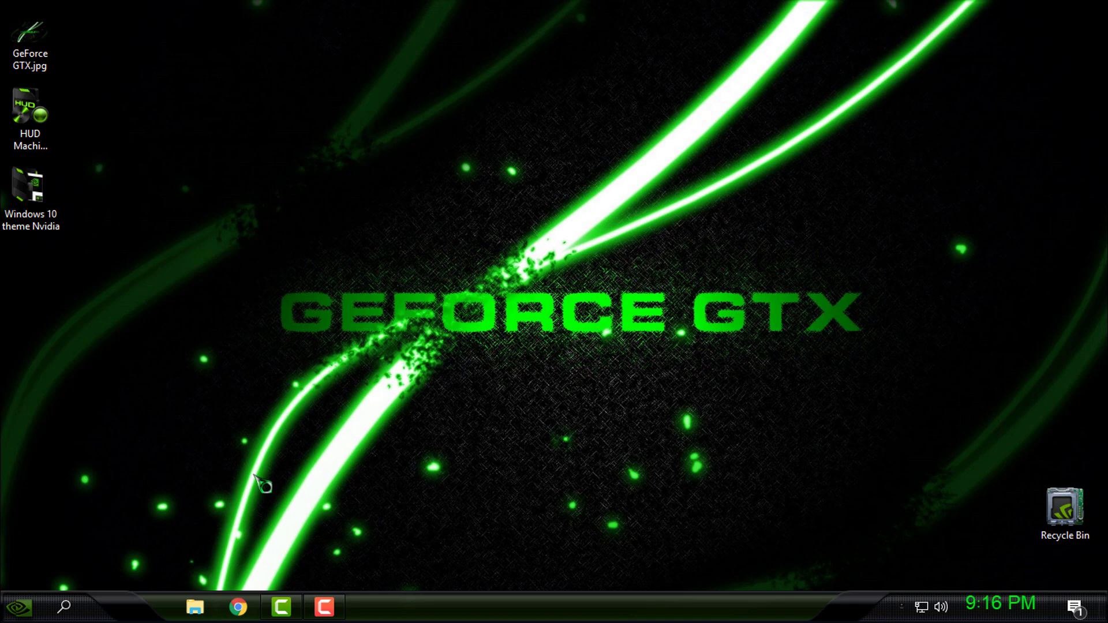
click(195, 608)
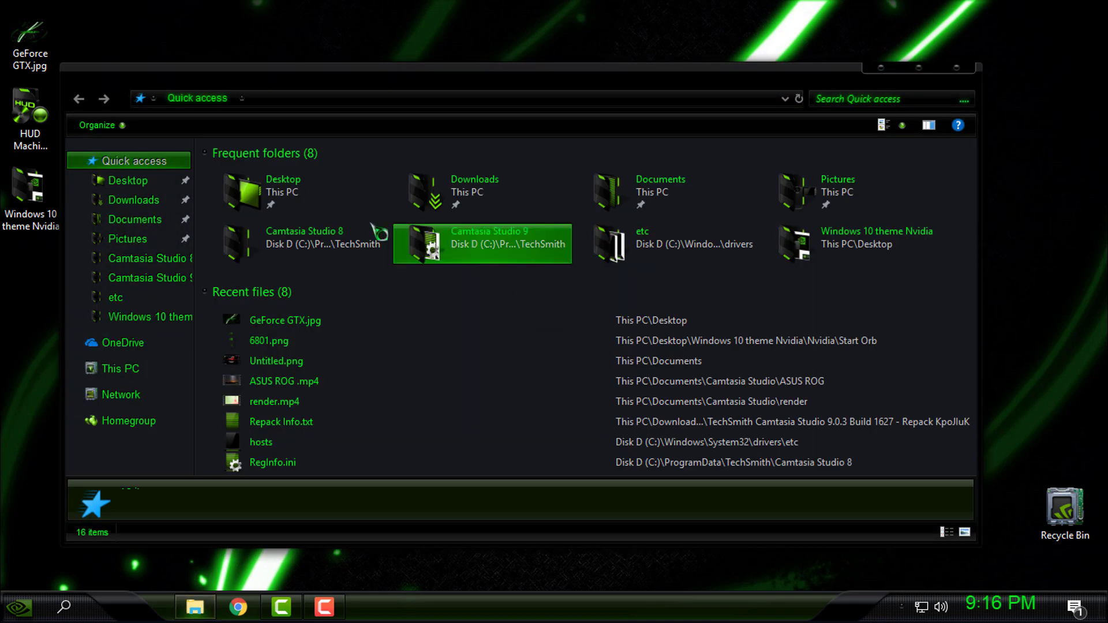
click(121, 369)
mouse_move(332, 91)
mouse_down()
mouse_move(647, 470)
mouse_move(732, 599)
mouse_move(420, 104)
mouse_move(333, 104)
mouse_up()
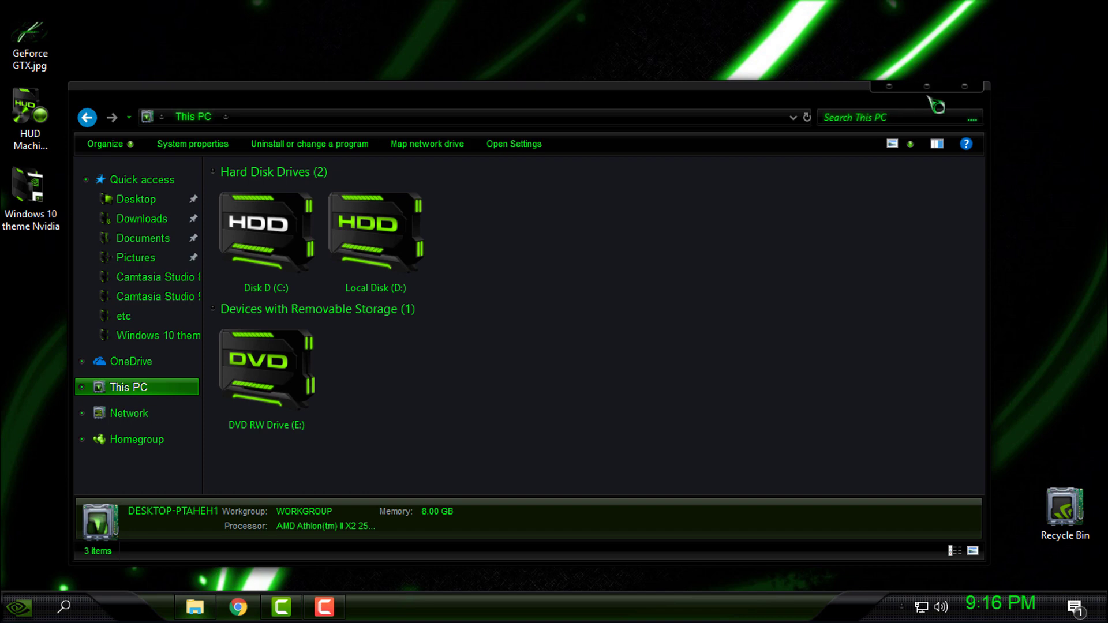
click(976, 95)
click(19, 607)
right_click(267, 374)
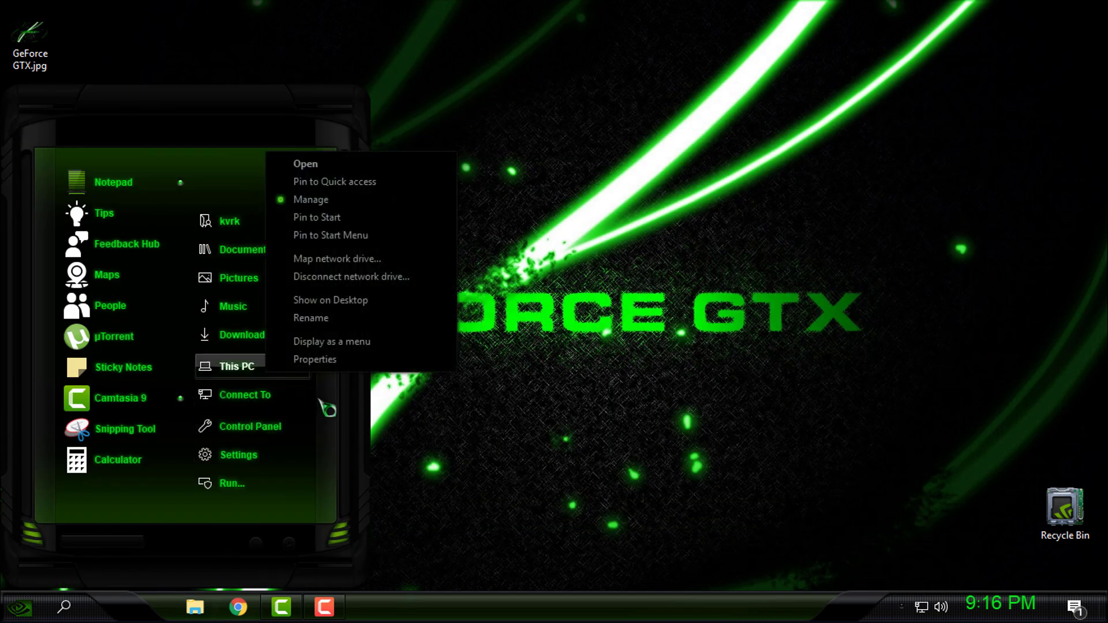
click(315, 359)
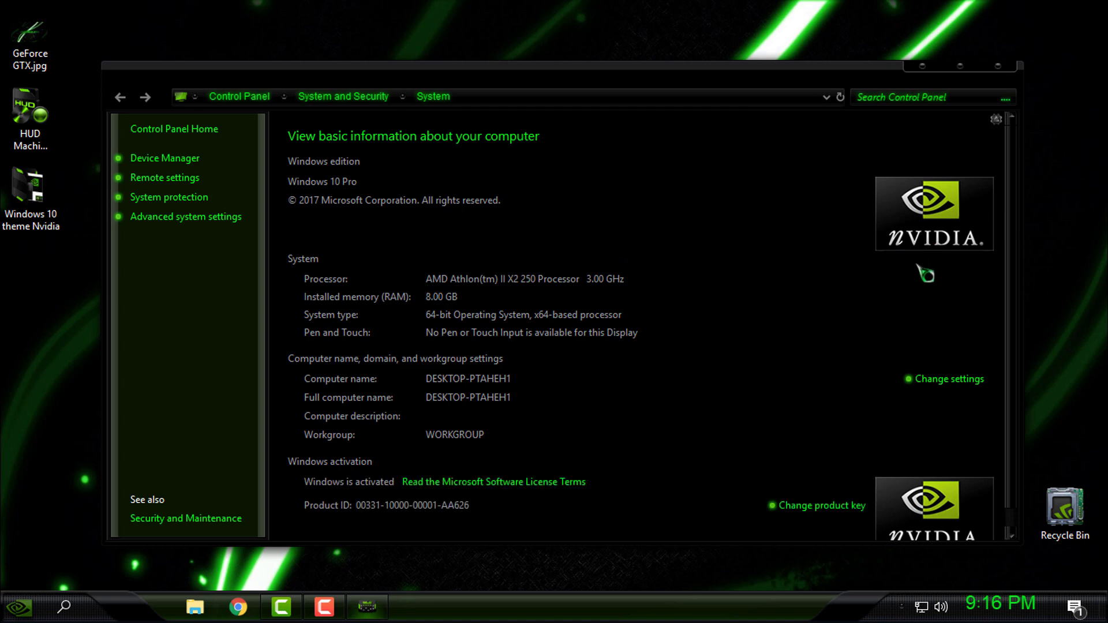
click(960, 67)
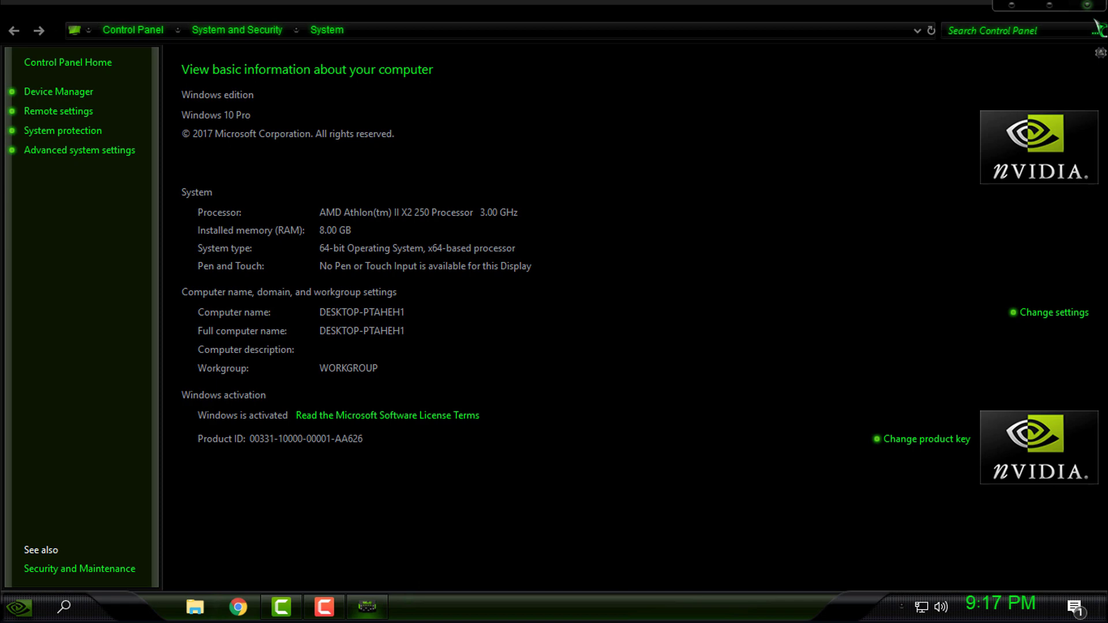
click(1088, 6)
right_click(580, 151)
click(606, 216)
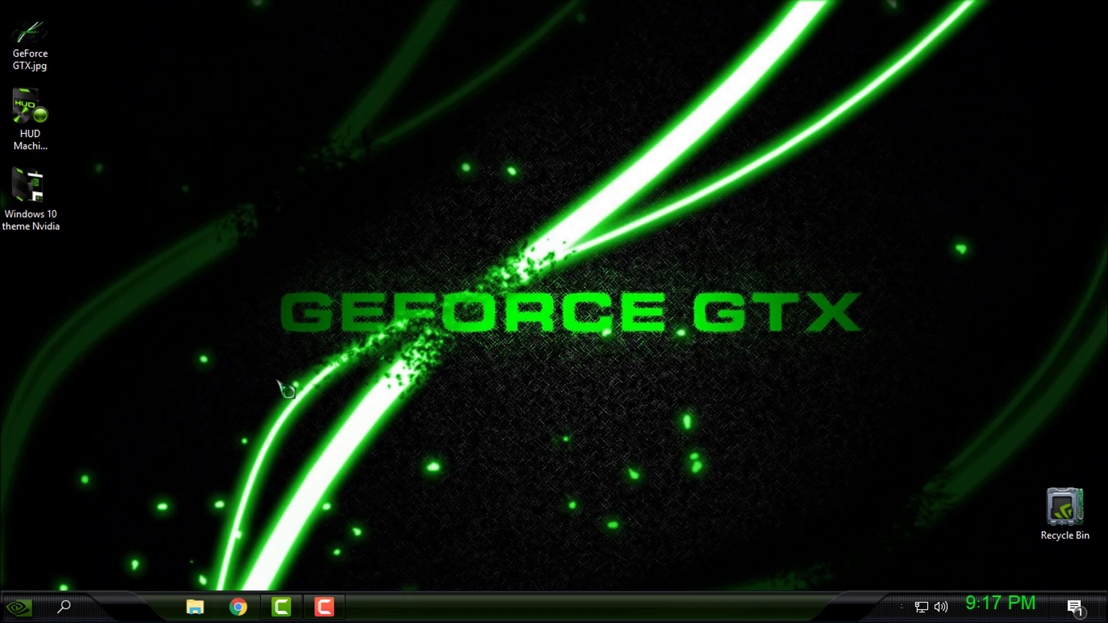
In File Explorer, browse This PC > Disk D (C:) to the Themes for Win10 folder
click(196, 606)
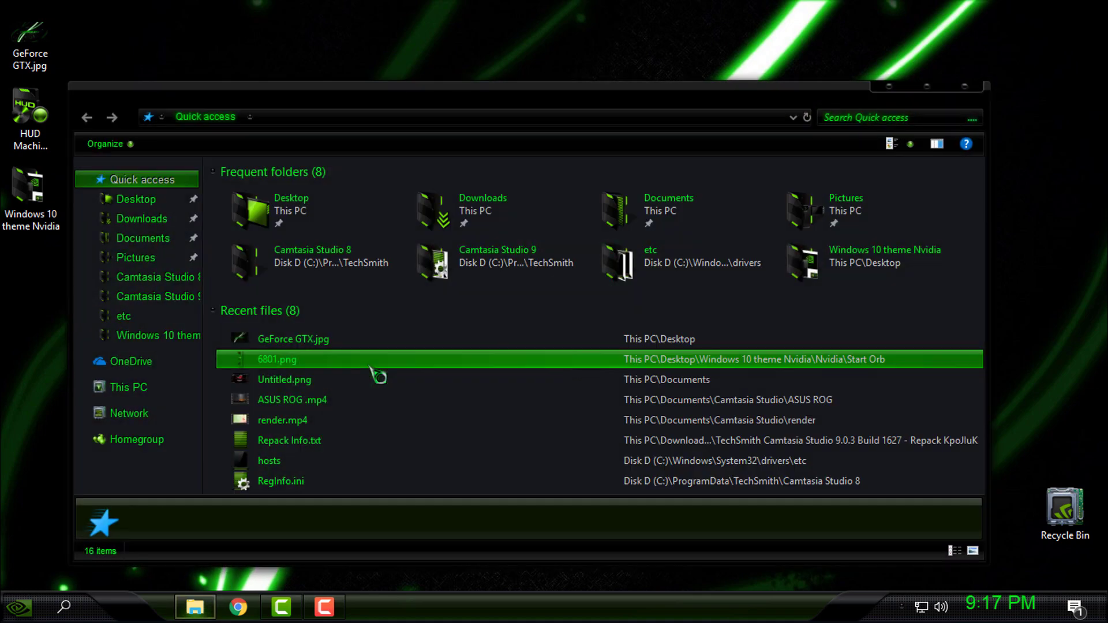
click(927, 86)
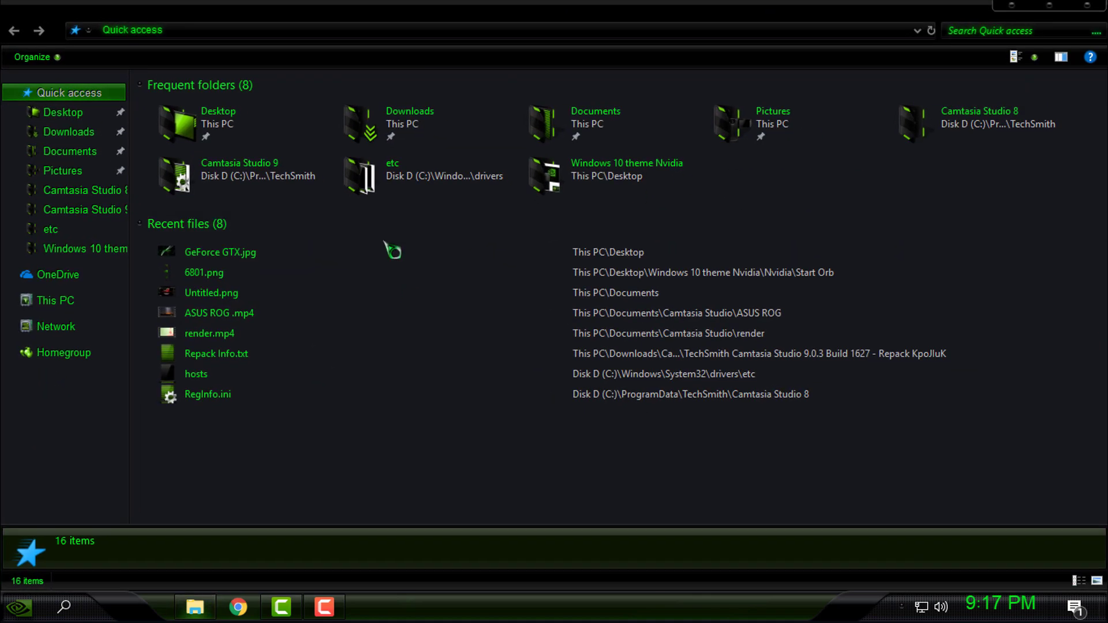
click(53, 301)
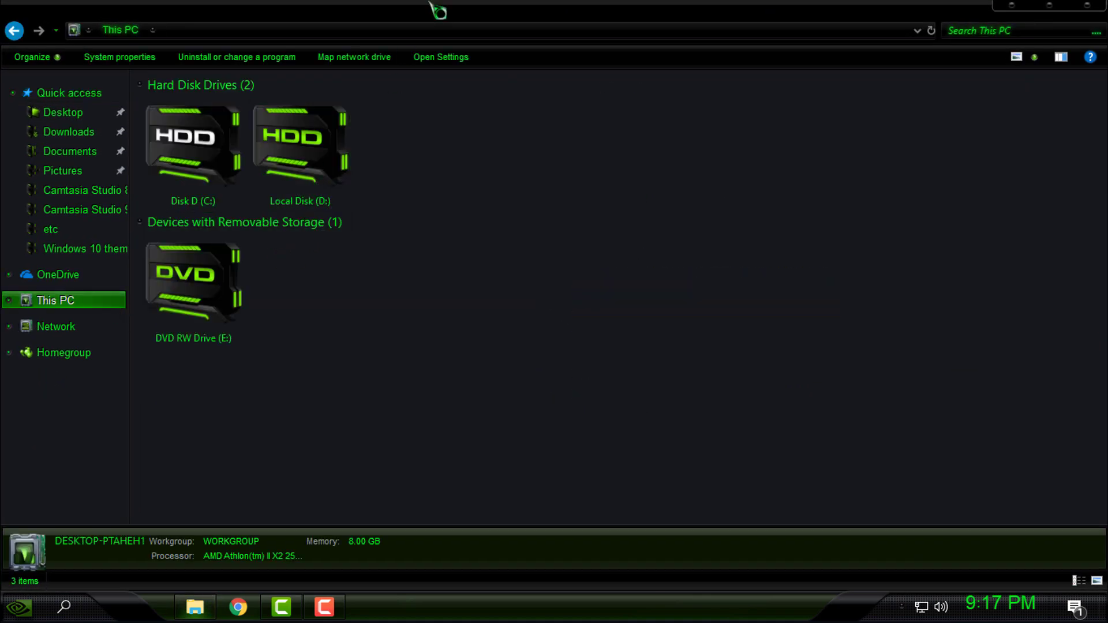
drag(436, 7, 541, 1)
double_click(346, 125)
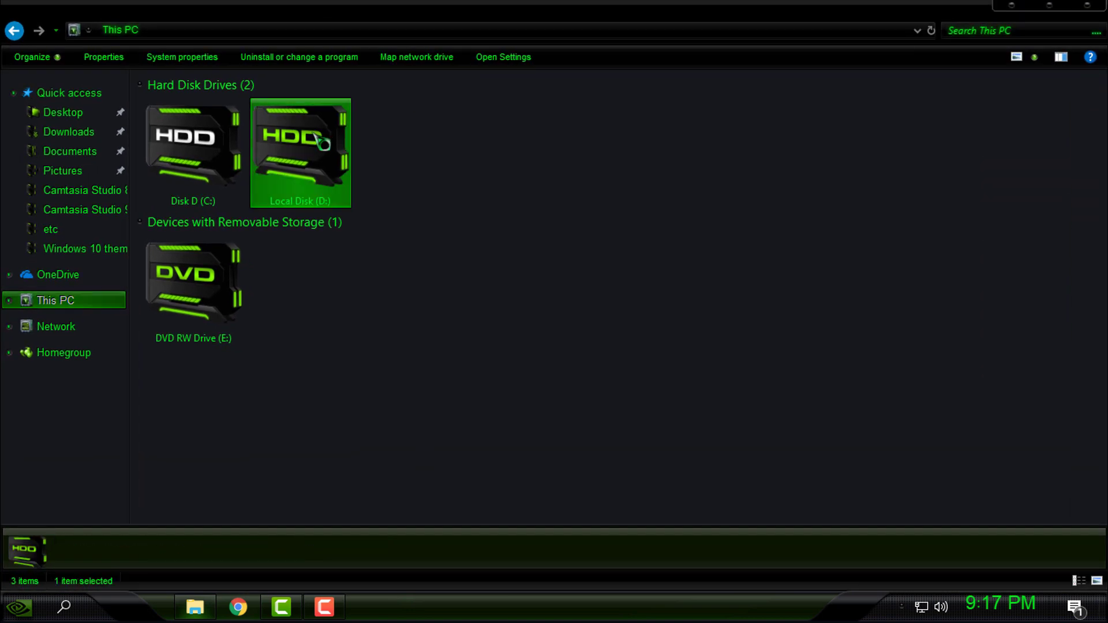
click(92, 306)
double_click(191, 150)
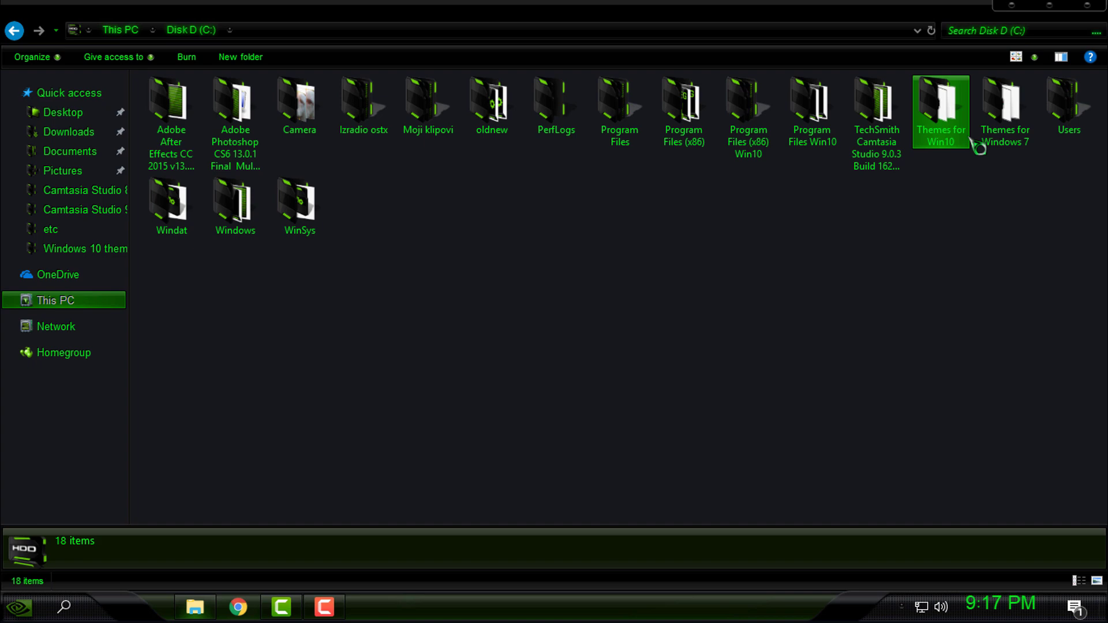
double_click(1004, 124)
key(alt+Left)
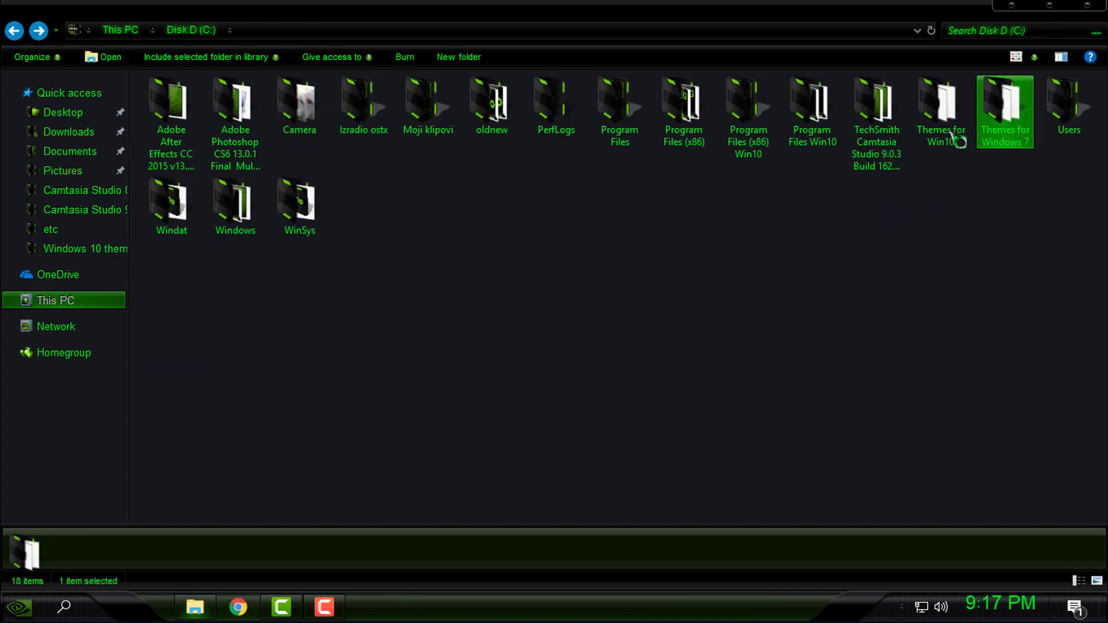
double_click(1003, 111)
click(396, 240)
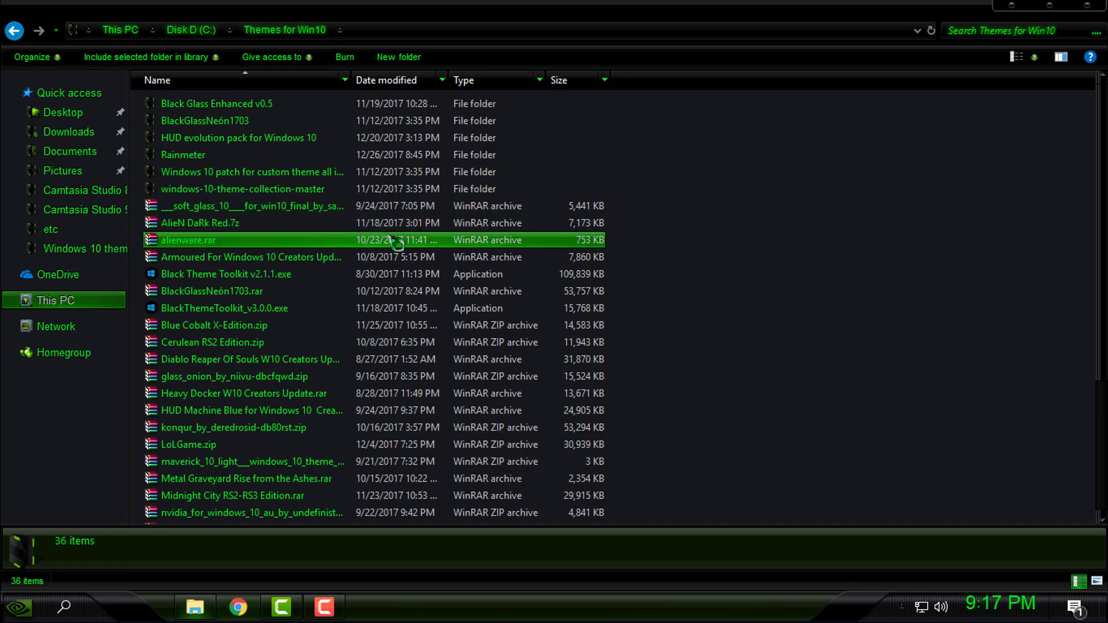
scroll(397, 240, down, 4)
Copy System Transparency.exe, close Explorer and paste it onto the desktop
click(265, 364)
right_click(265, 363)
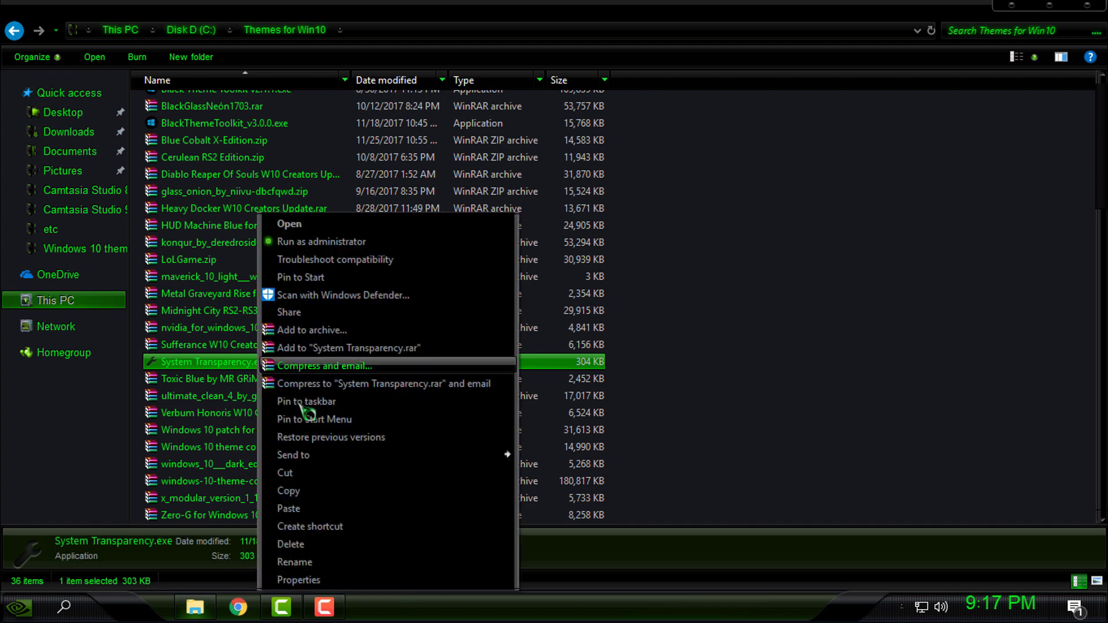
click(289, 491)
click(1087, 6)
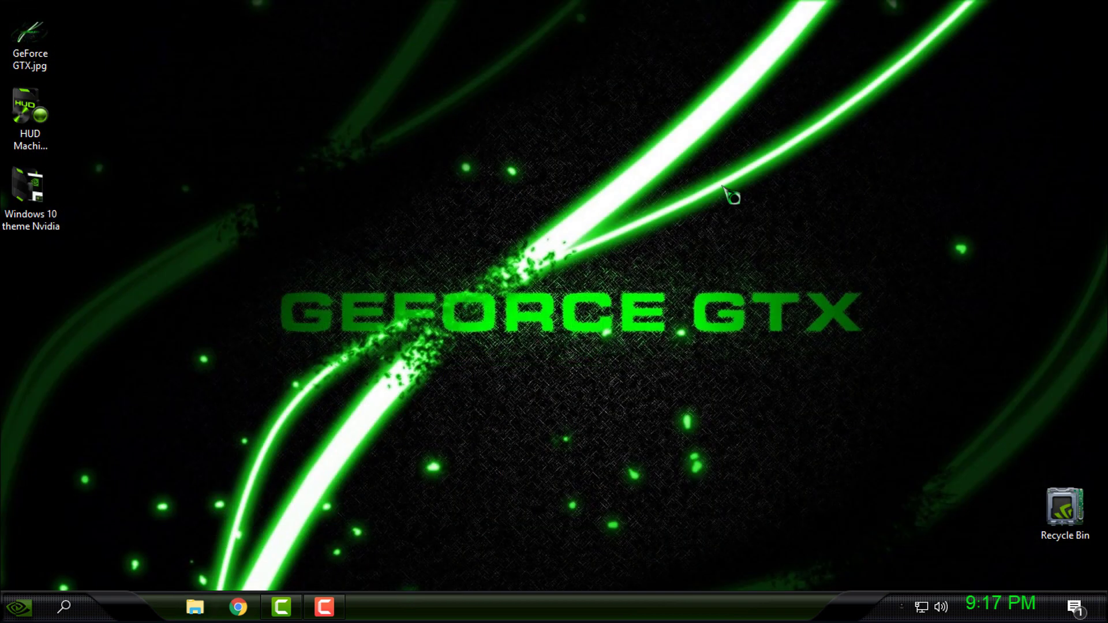
right_click(722, 186)
click(787, 265)
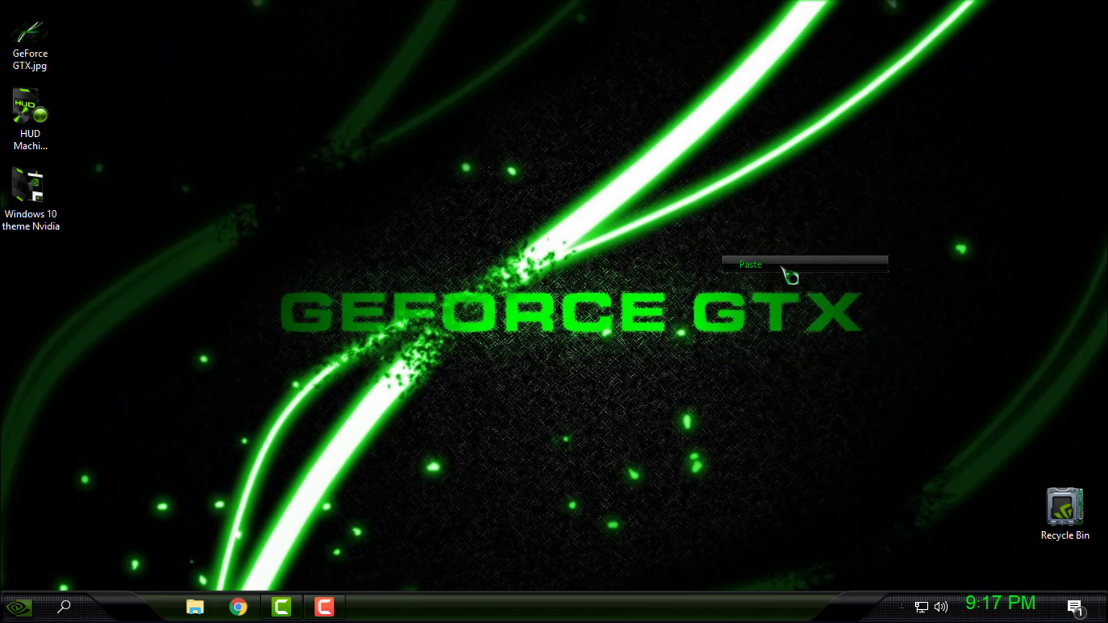
click(770, 166)
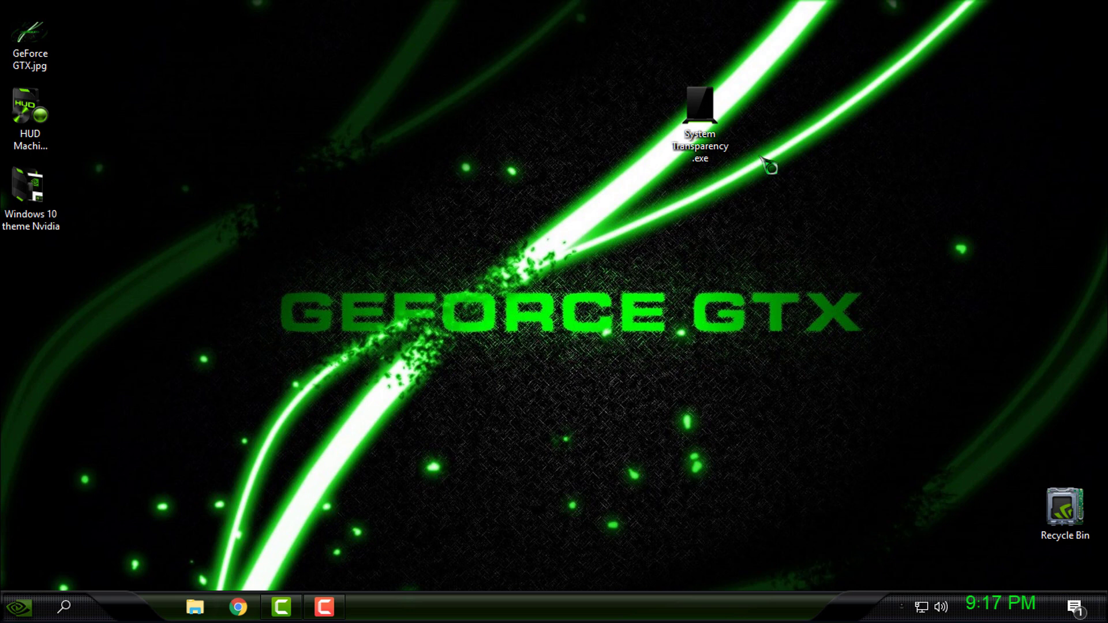
Refresh the desktop and dismiss the System Transparency notification
right_click(761, 156)
click(811, 216)
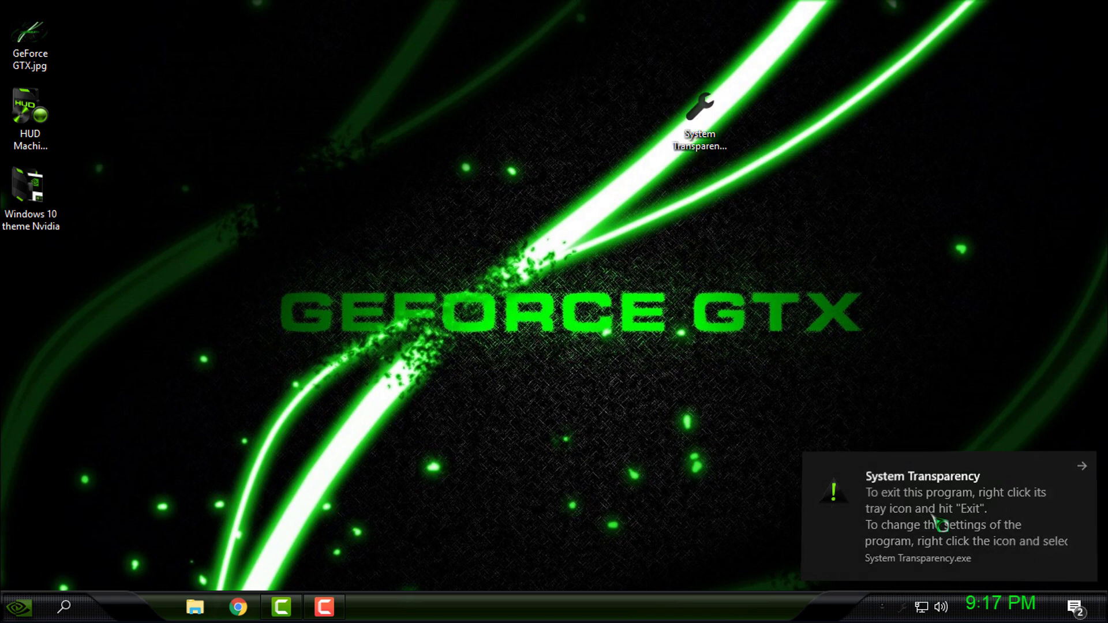
click(947, 479)
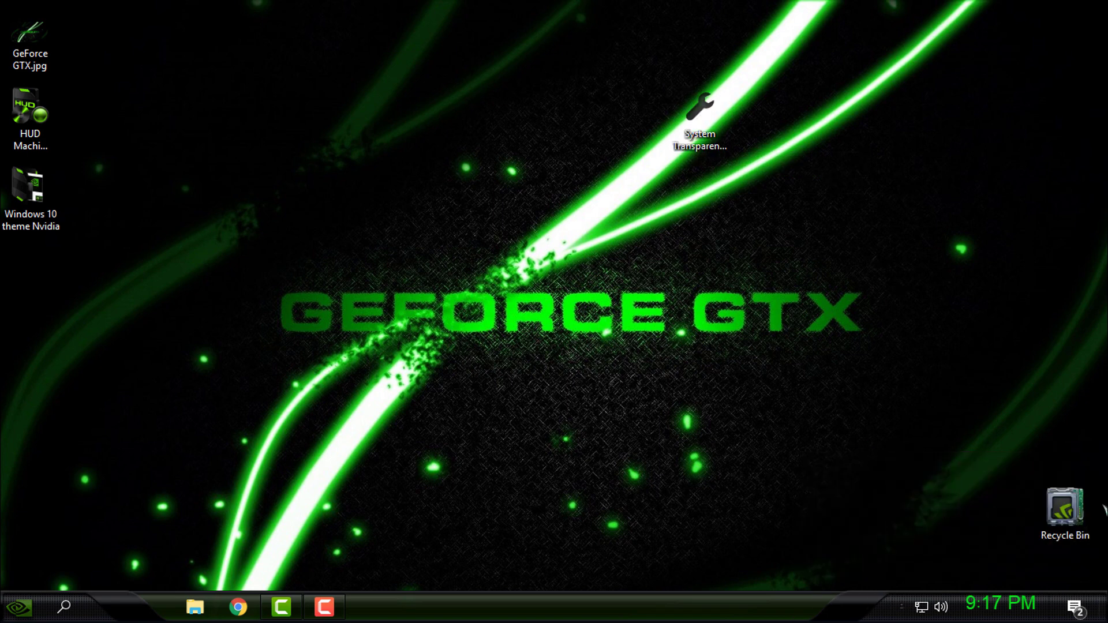
From the tray icon's Setup and Info, apply transparency 240 to menus, taskbar, Start menu and Explorer windows
click(902, 607)
right_click(920, 574)
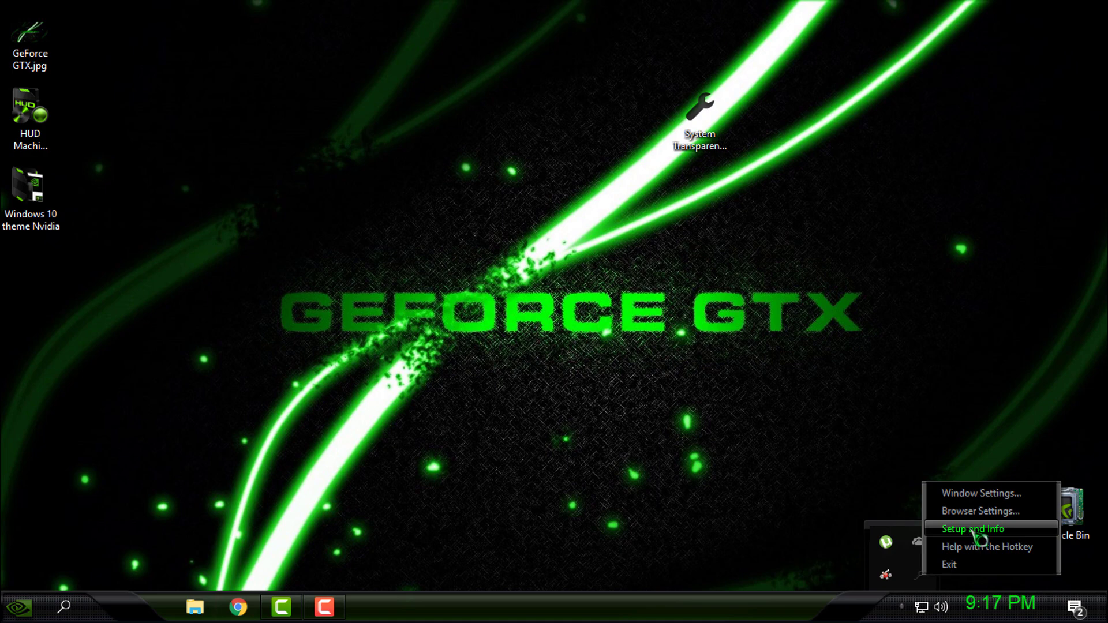
click(973, 530)
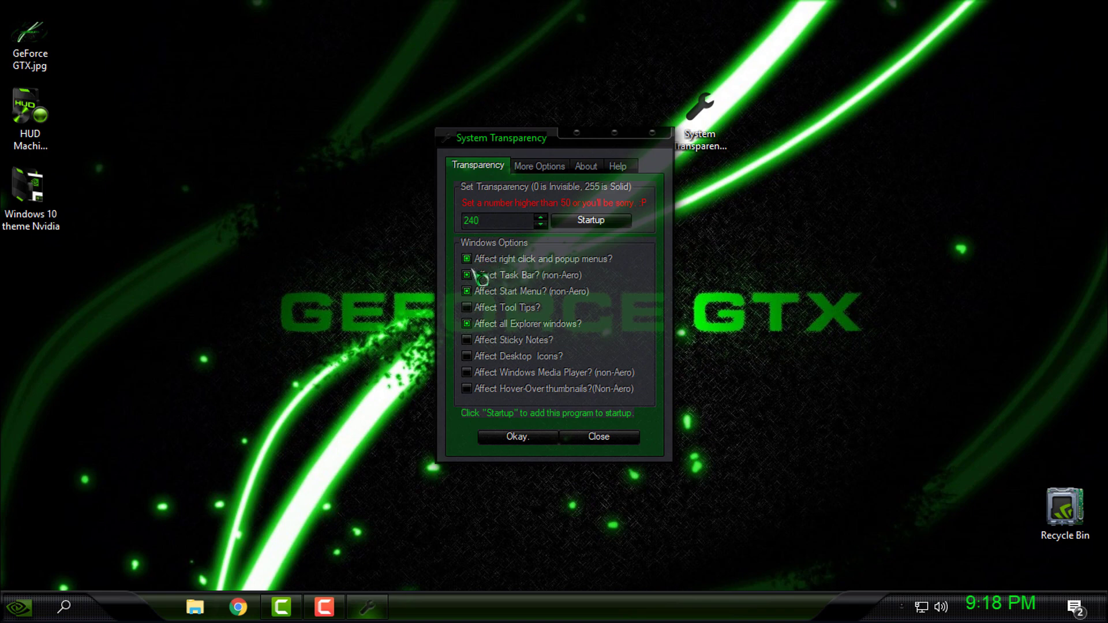
click(515, 437)
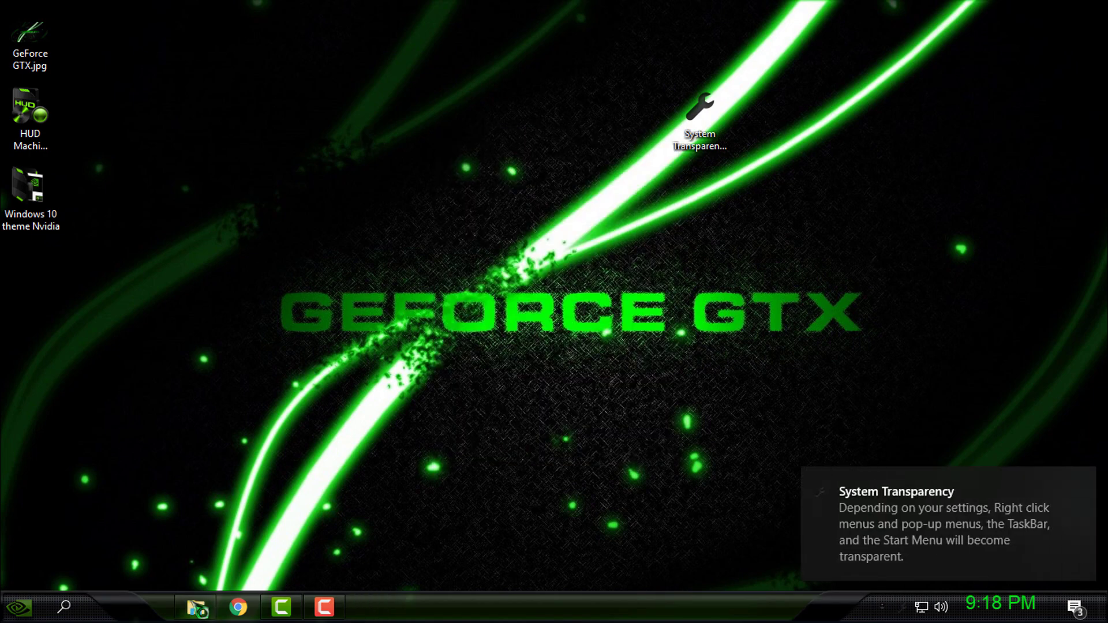
Open File Explorer on This PC, move the translucent window over the wallpaper, and select drives C:, D:, E:
click(195, 608)
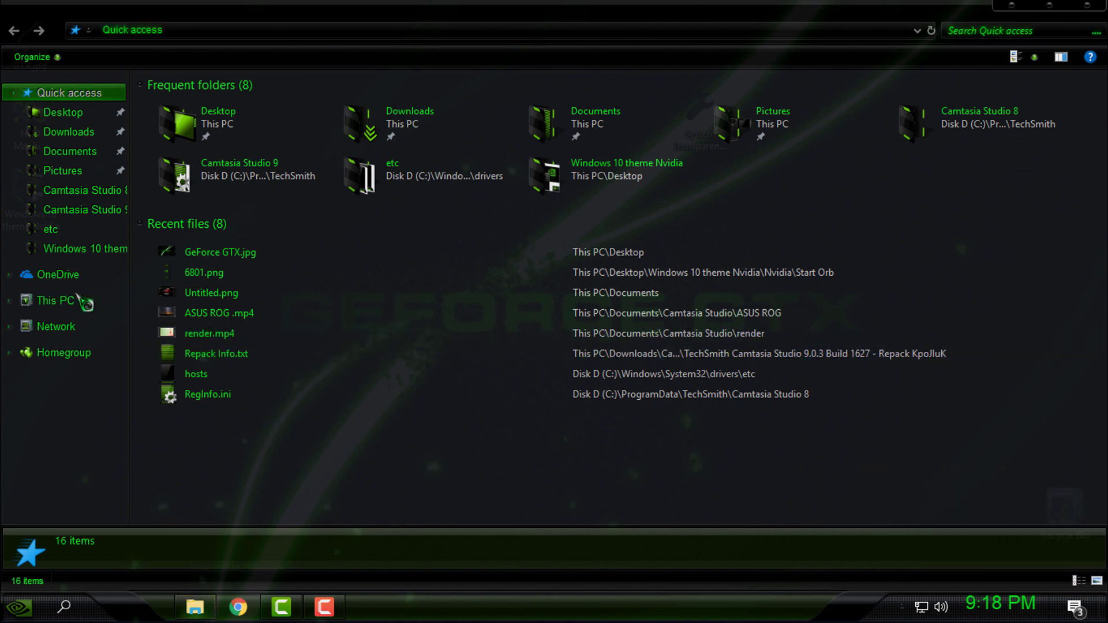
click(84, 302)
drag(383, 8, 500, 88)
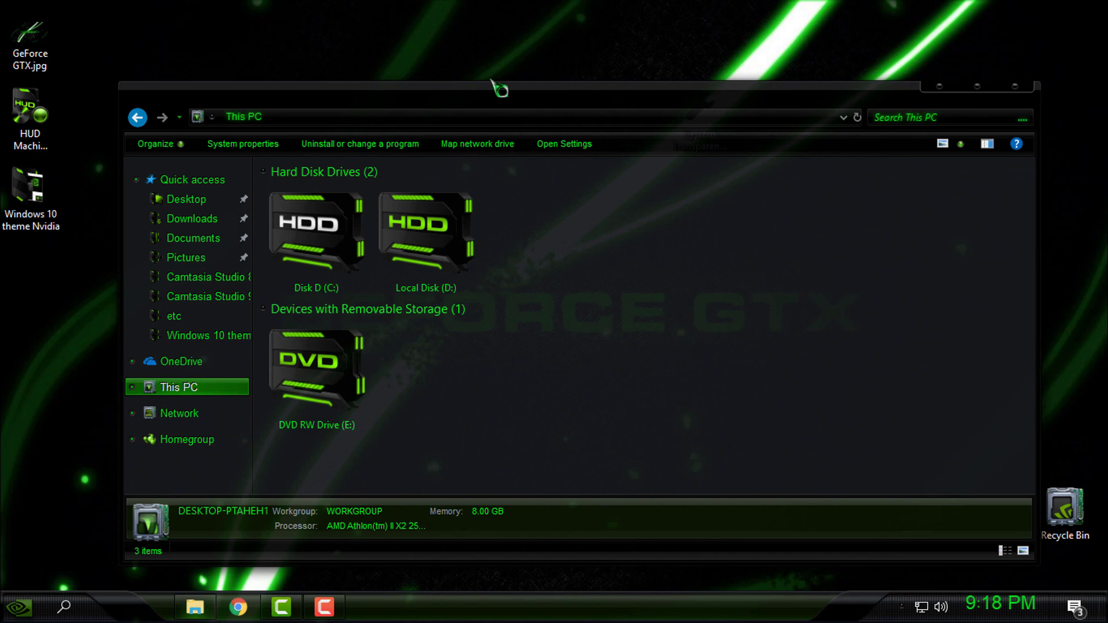
drag(474, 103, 455, 75)
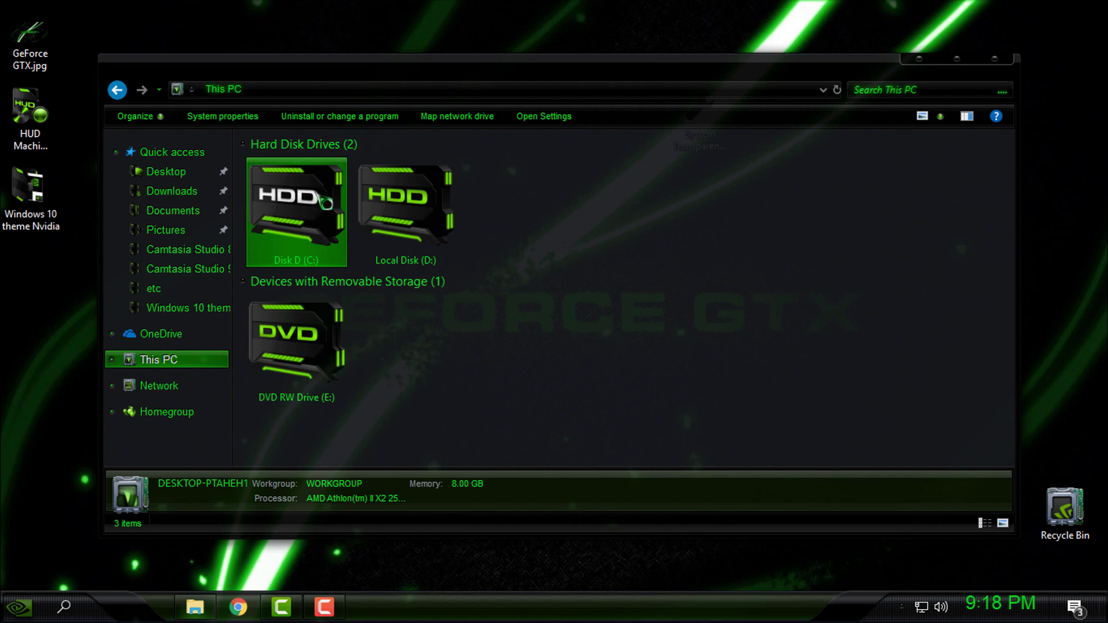
drag(457, 368, 473, 335)
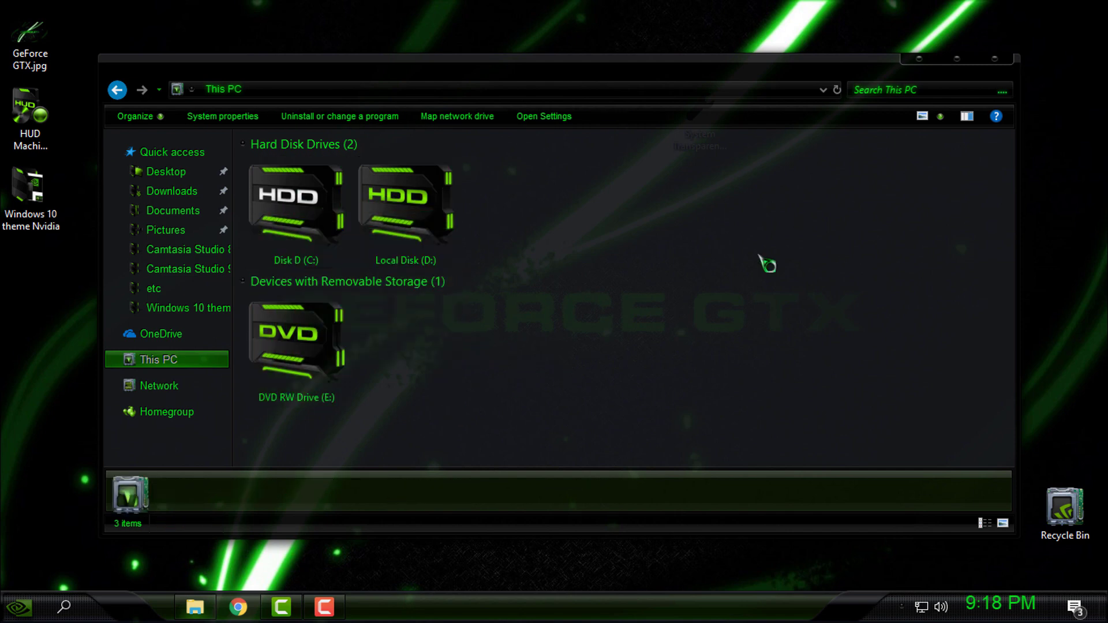
Close the translucent Explorer window and refresh the desktop
click(995, 59)
right_click(553, 101)
click(580, 164)
View the translucent Start menu's power options, then reopen and close File Explorer
key(super)
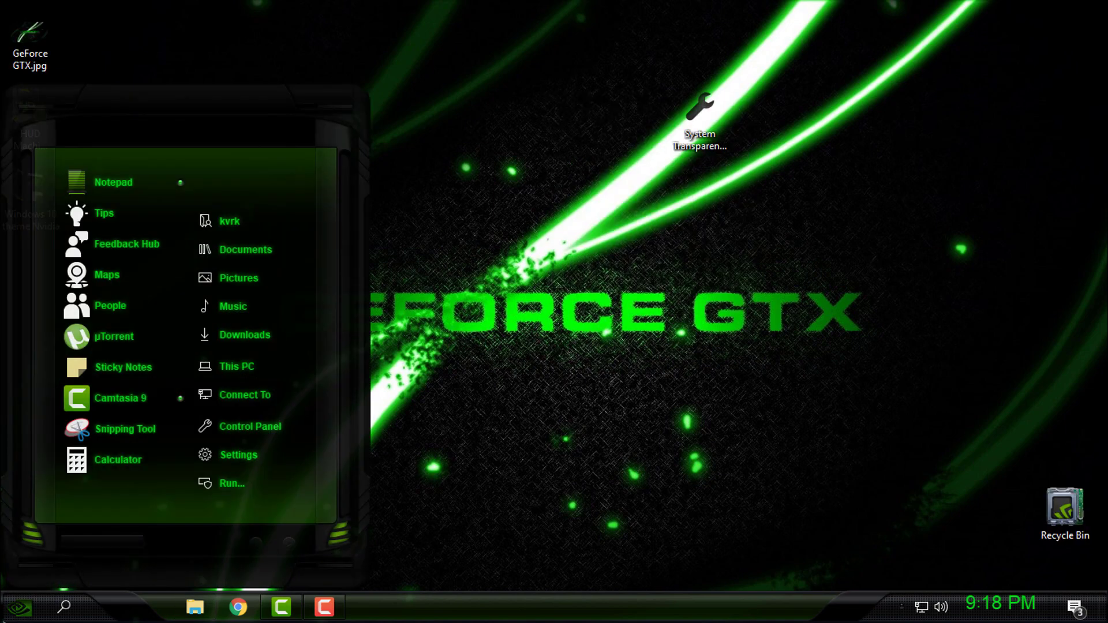
click(289, 543)
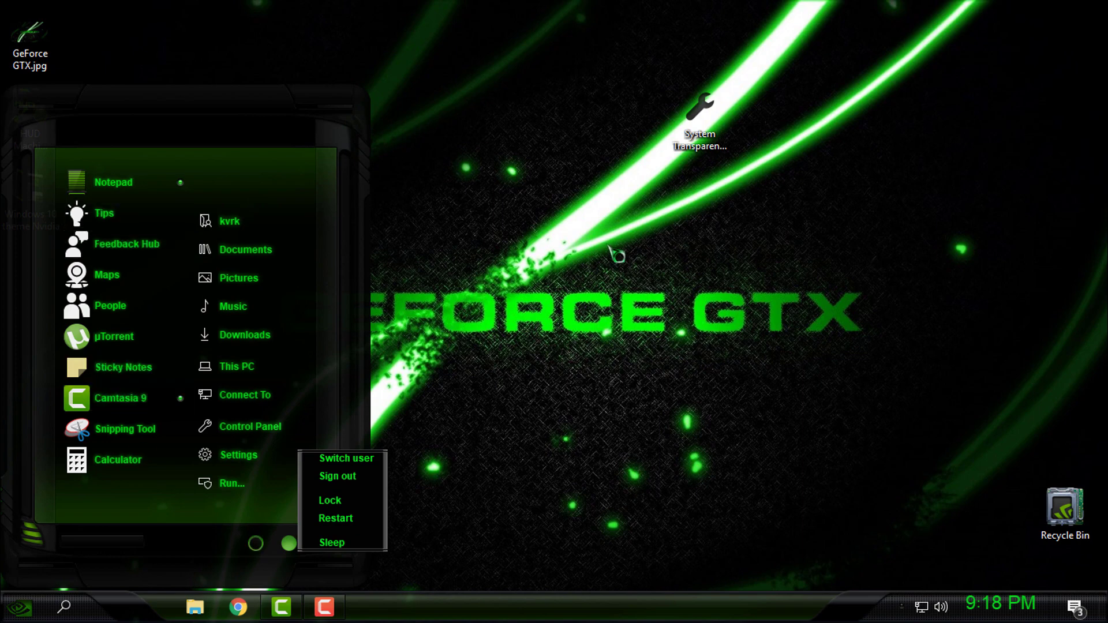
click(573, 279)
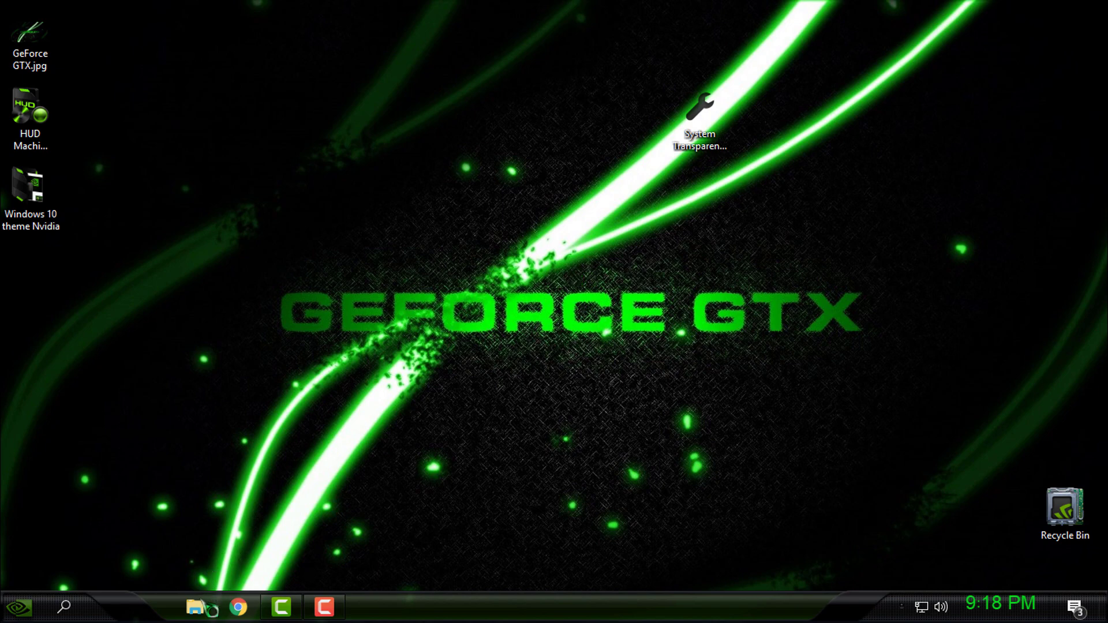
click(199, 607)
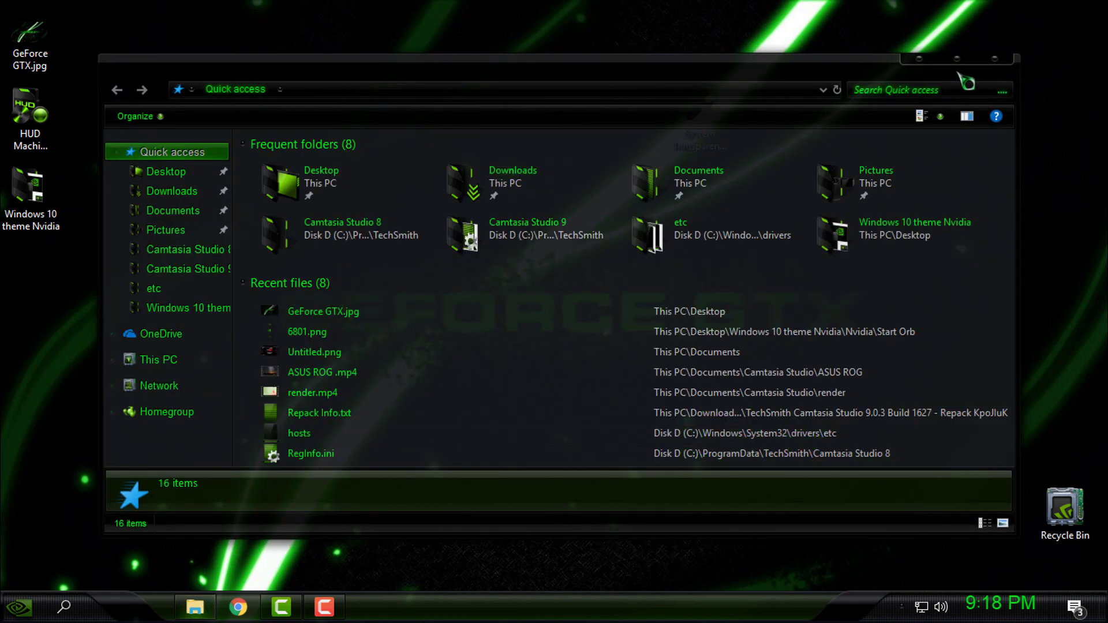
click(995, 59)
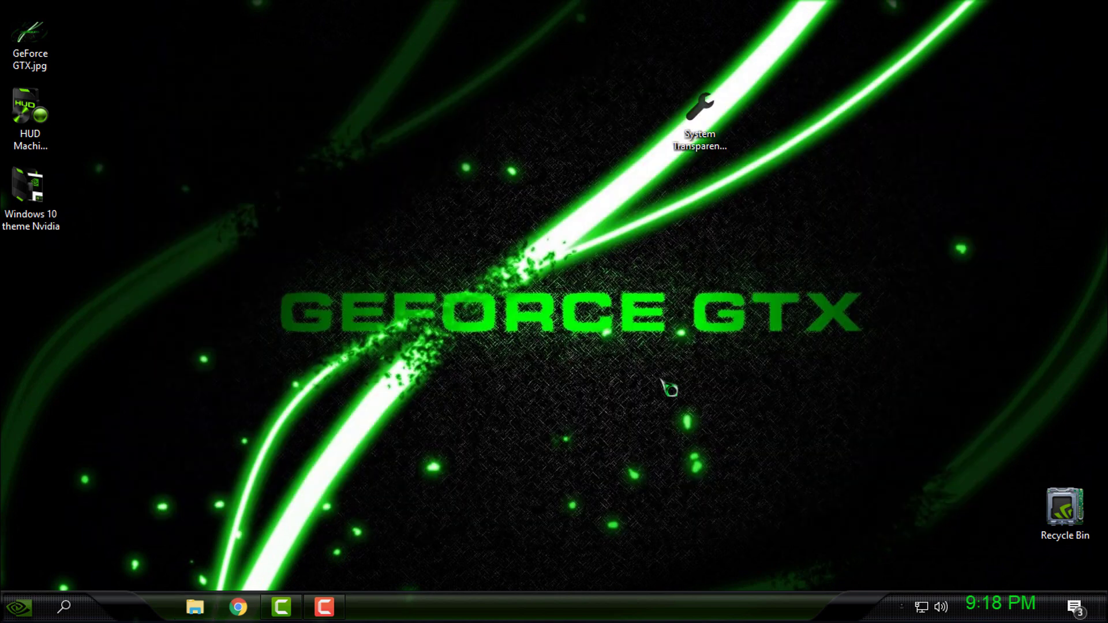